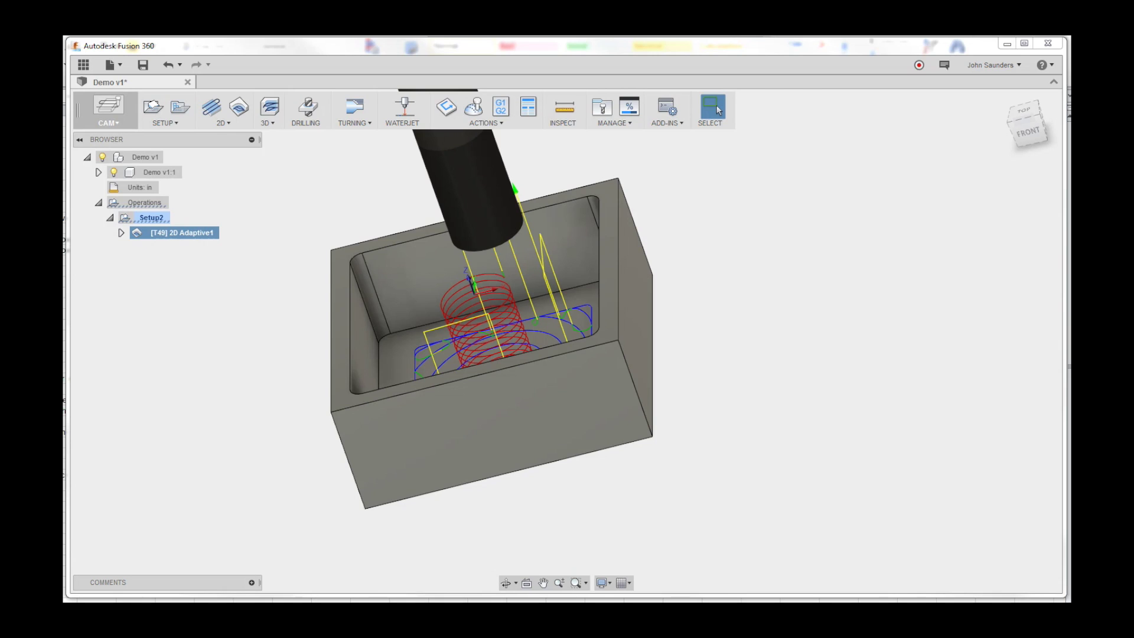
# Step: Measure the rounded corner edge at the top of the pocket
pyautogui.keyDown('shift'); pyautogui.moveTo(320, 224); pyautogui.dragTo(384, 379, button='middle'); pyautogui.keyUp('shift')
pyautogui.keyDown('shift'); pyautogui.moveTo(370, 321); pyautogui.dragTo(373, 268, button='middle'); pyautogui.keyUp('shift')
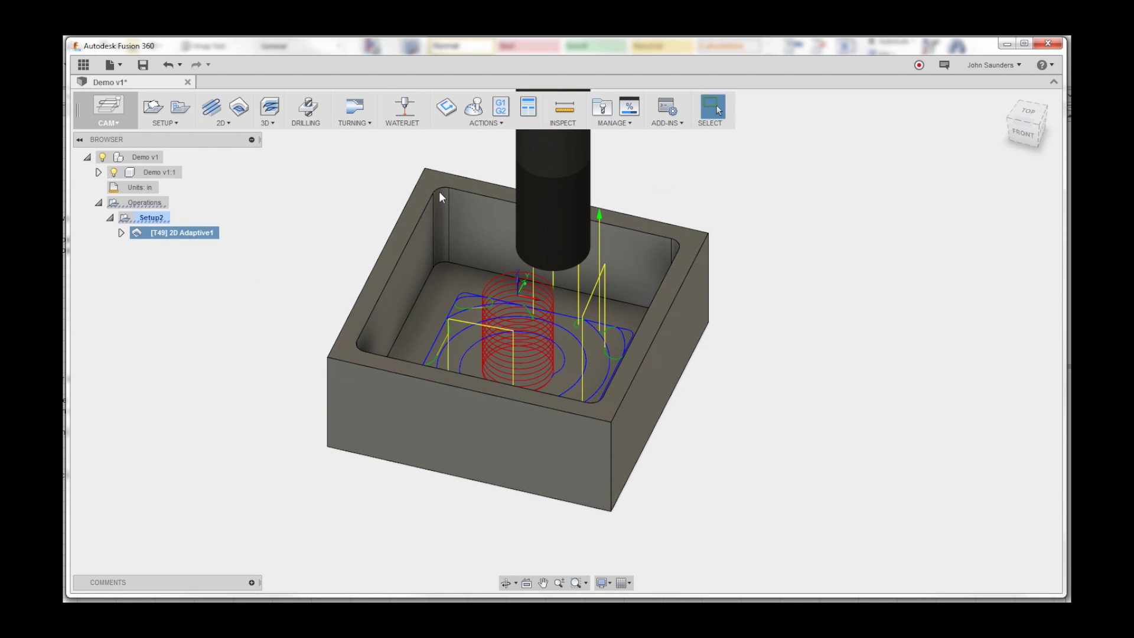
pyautogui.click(305, 188)
pyautogui.scroll(3, 307, 192)
pyautogui.press('i')
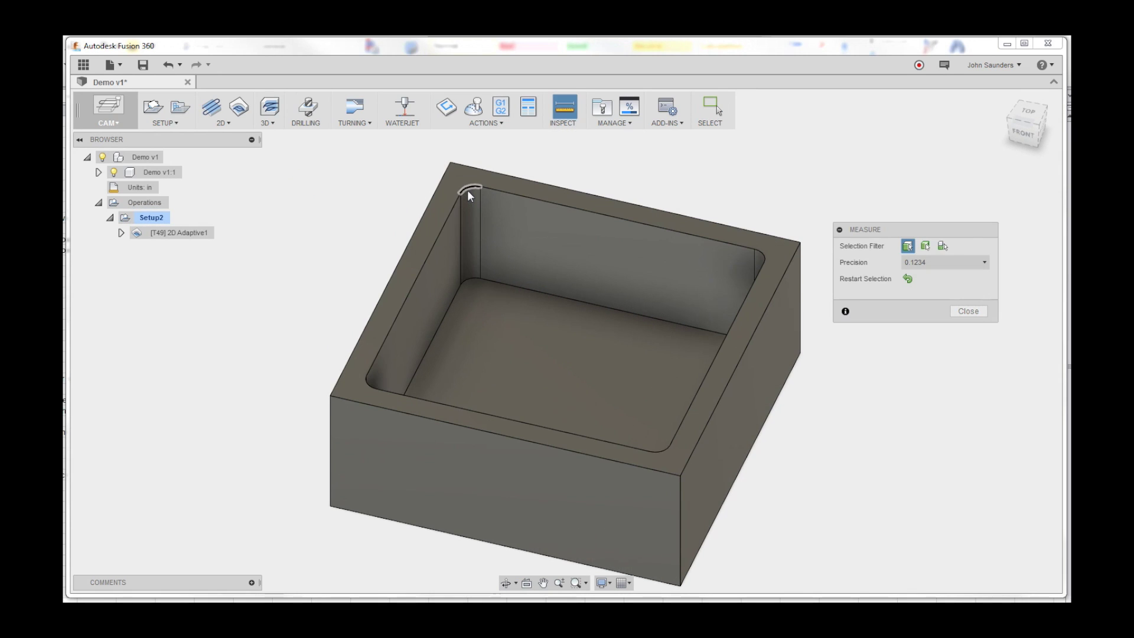
pyautogui.click(468, 194)
pyautogui.click(968, 446)
pyautogui.scroll(-2, 209, 254)
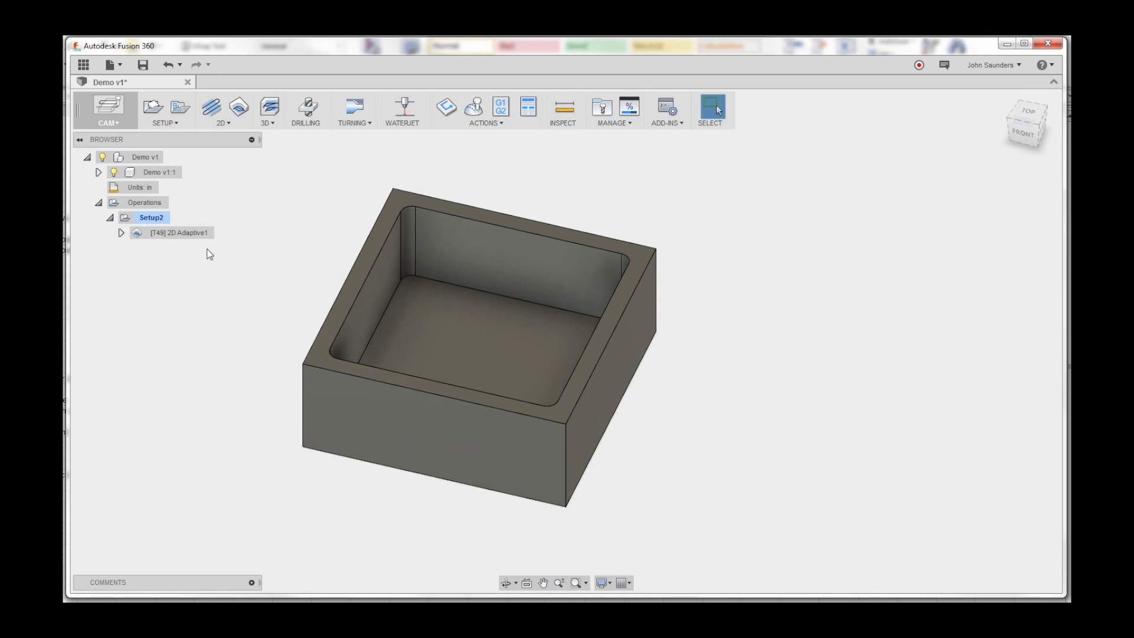
# Step: Simulate the 2D Adaptive toolpath and examine the stock left in the pocket's corners
pyautogui.click(184, 232)
pyautogui.keyDown('shift'); pyautogui.moveTo(326, 345); pyautogui.dragTo(297, 330, button='middle'); pyautogui.keyUp('shift')
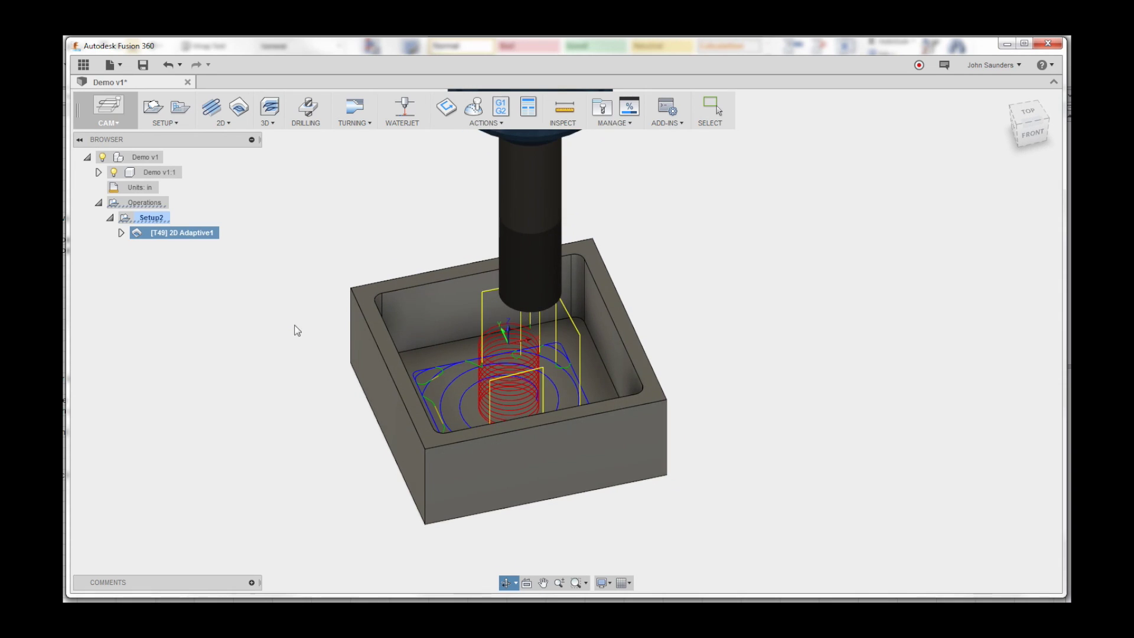
pyautogui.scroll(5, 476, 406)
pyautogui.scroll(-3, 431, 362)
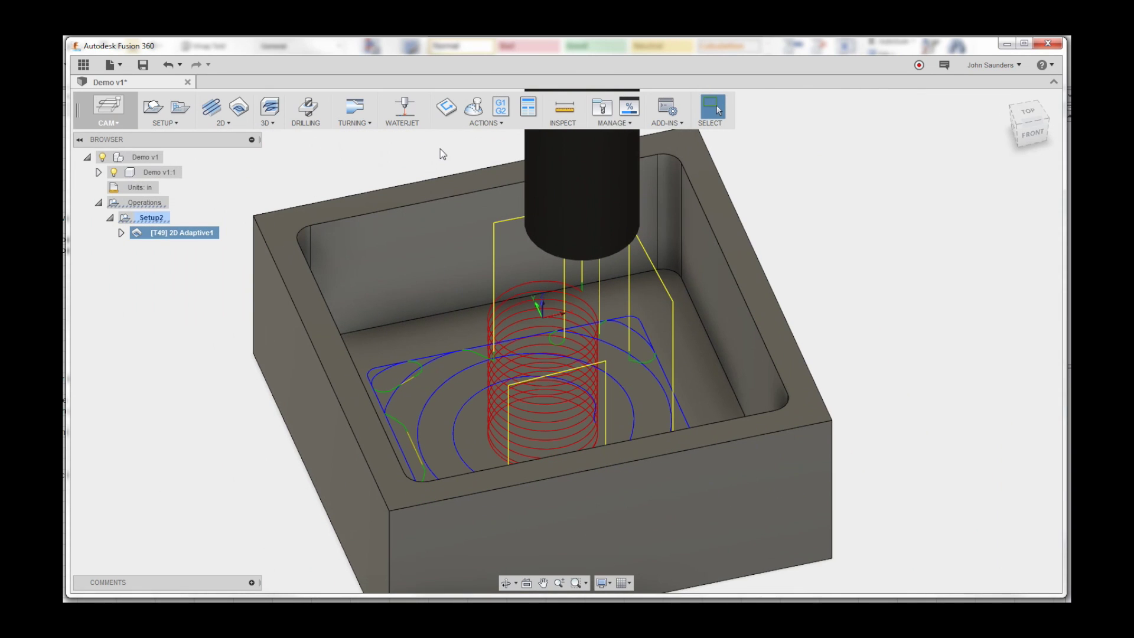
pyautogui.click(474, 107)
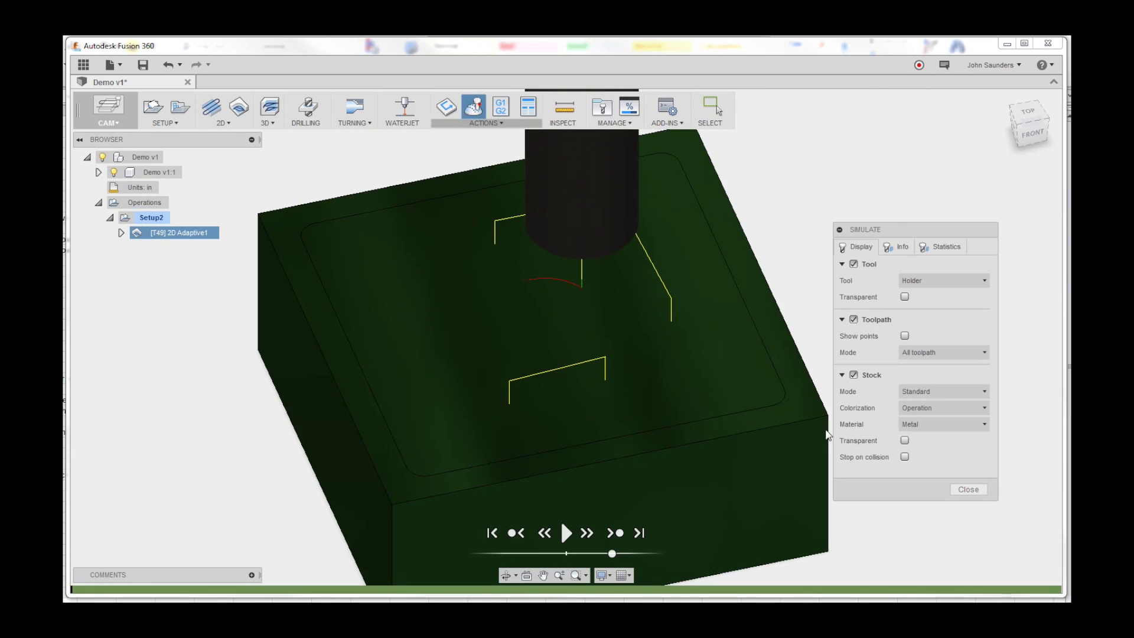
pyautogui.scroll(6, 324, 244)
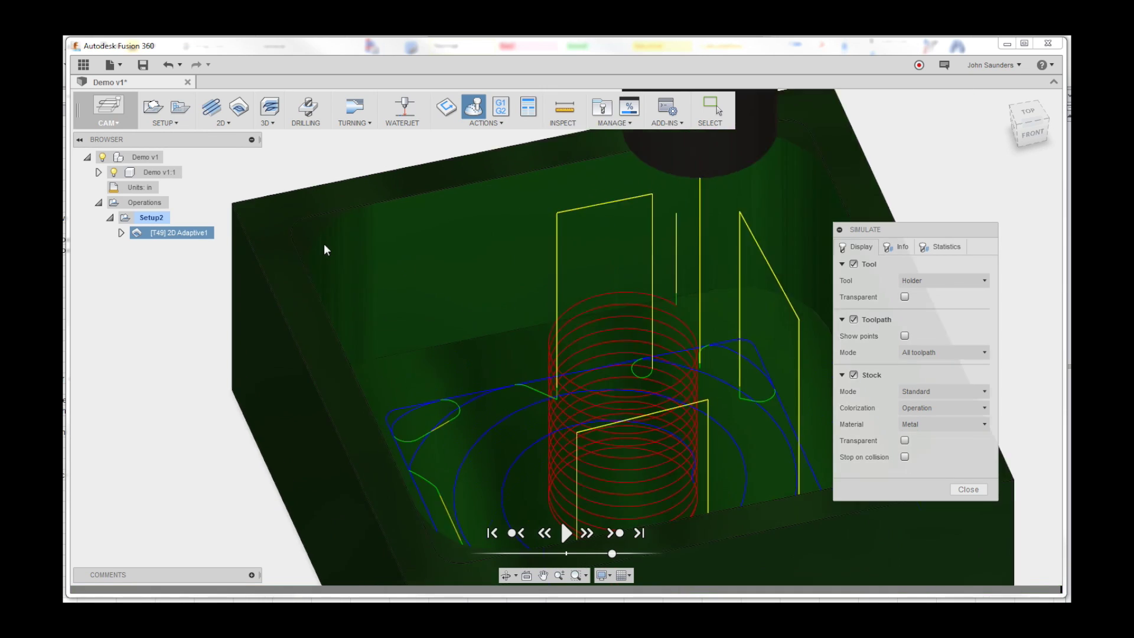
pyautogui.keyDown('shift'); pyautogui.moveTo(330, 254); pyautogui.dragTo(360, 291, button='middle'); pyautogui.keyUp('shift')
pyautogui.scroll(-8, 455, 324)
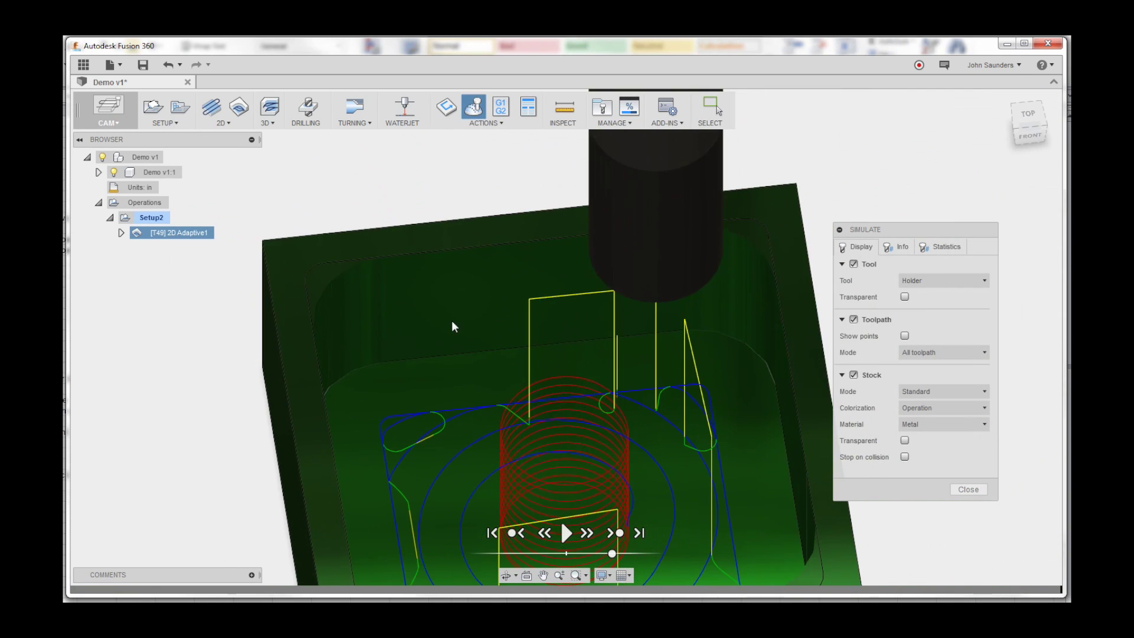
pyautogui.press('Escape')
pyautogui.scroll(-3, 494, 279)
pyautogui.keyDown('shift'); pyautogui.moveTo(408, 236); pyautogui.dragTo(331, 222, button='middle'); pyautogui.keyUp('shift')
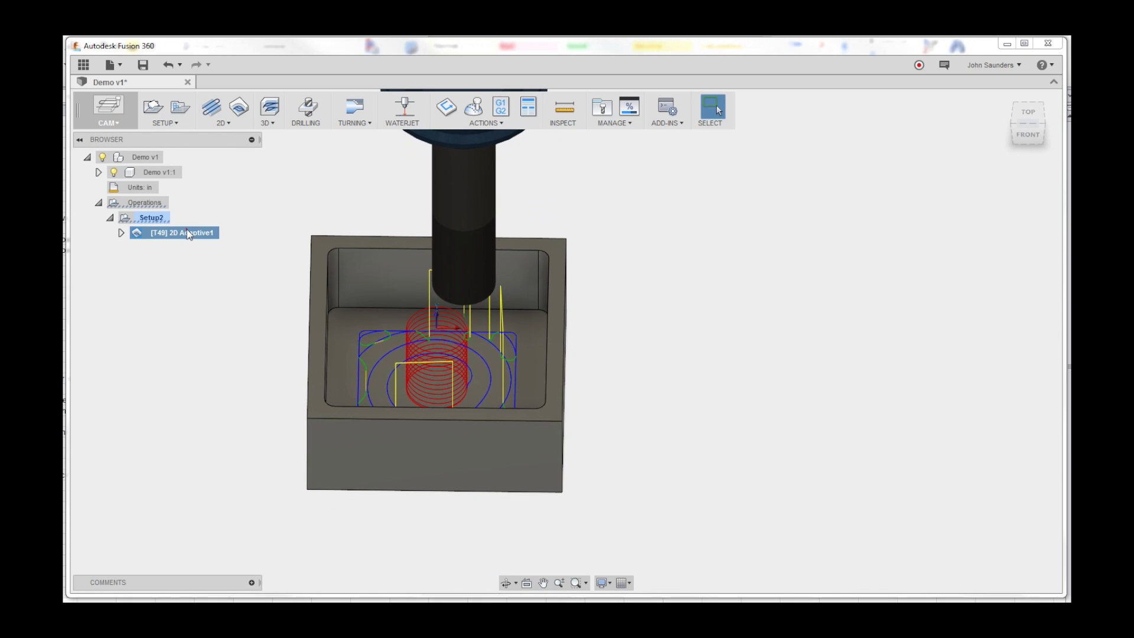
# Step: Create a 2D Contour operation around the pocket's floor edge using tool #31, the 1/4" flat end mill
pyautogui.click(246, 208)
pyautogui.click(178, 232)
pyautogui.keyDown('shift'); pyautogui.moveTo(177, 239); pyautogui.dragTo(260, 229, button='middle'); pyautogui.keyUp('shift')
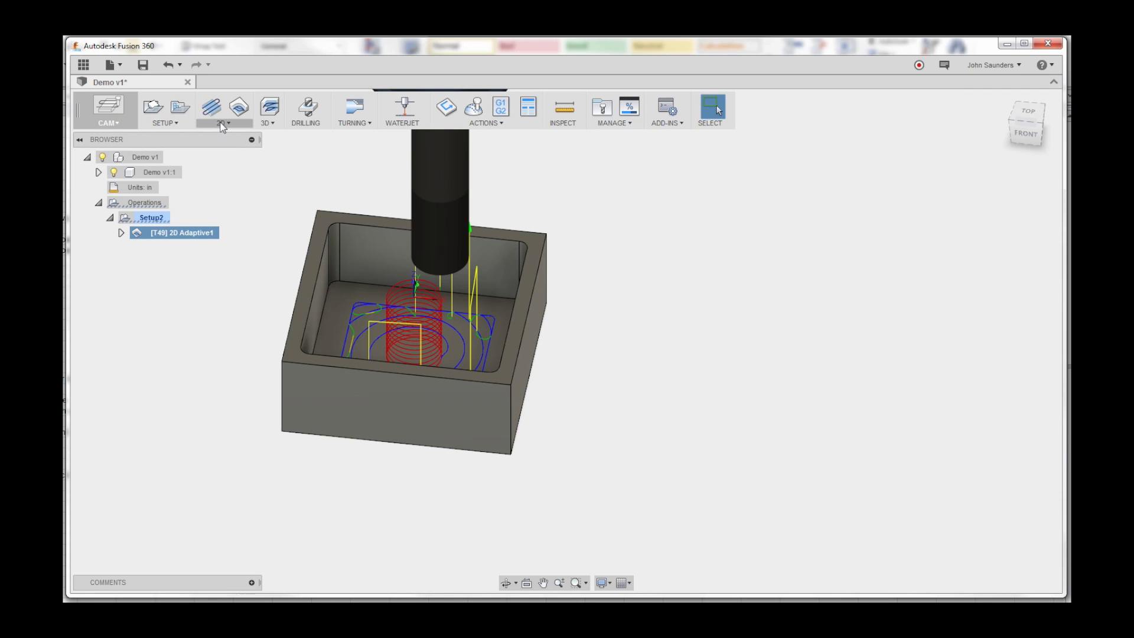
pyautogui.click(223, 124)
pyautogui.click(260, 186)
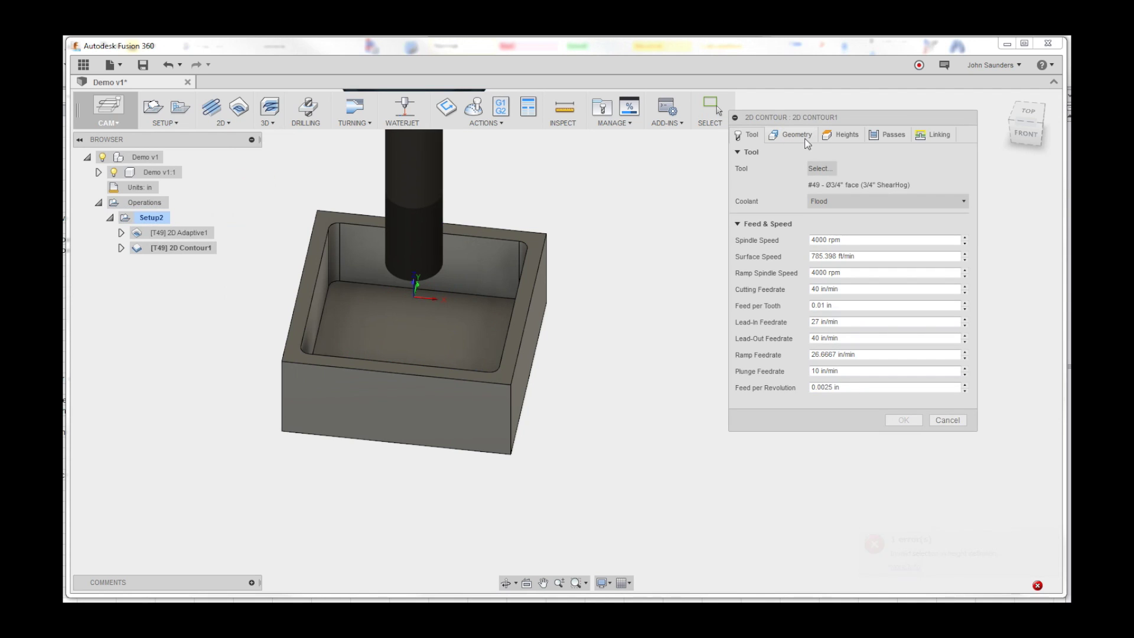
pyautogui.click(821, 169)
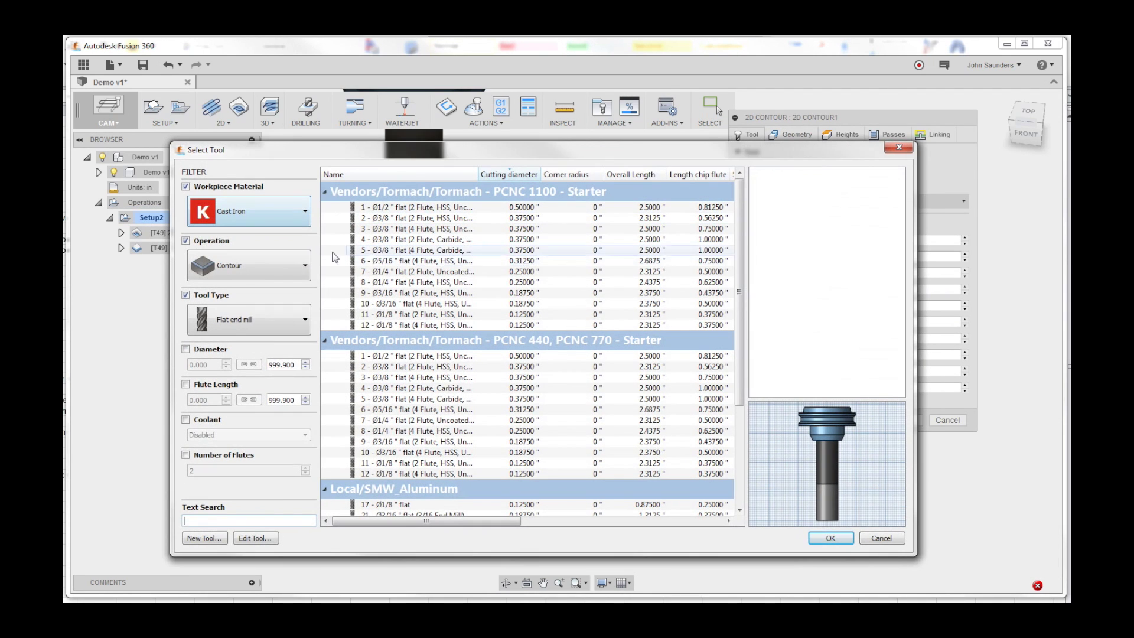
pyautogui.scroll(-4, 384, 412)
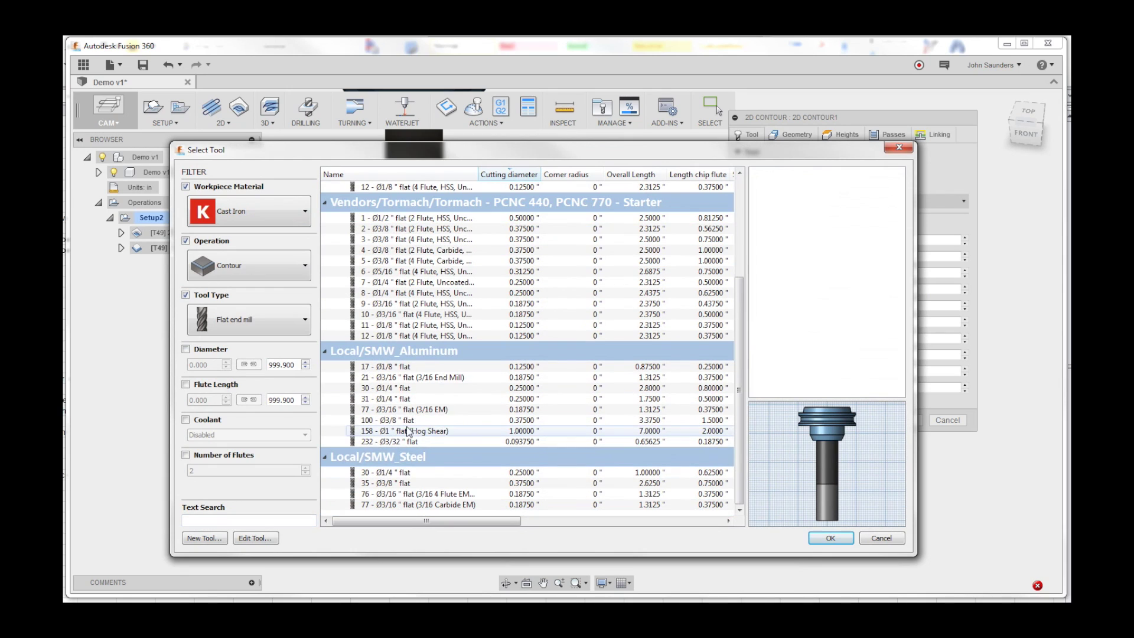
pyautogui.click(403, 401)
pyautogui.click(830, 538)
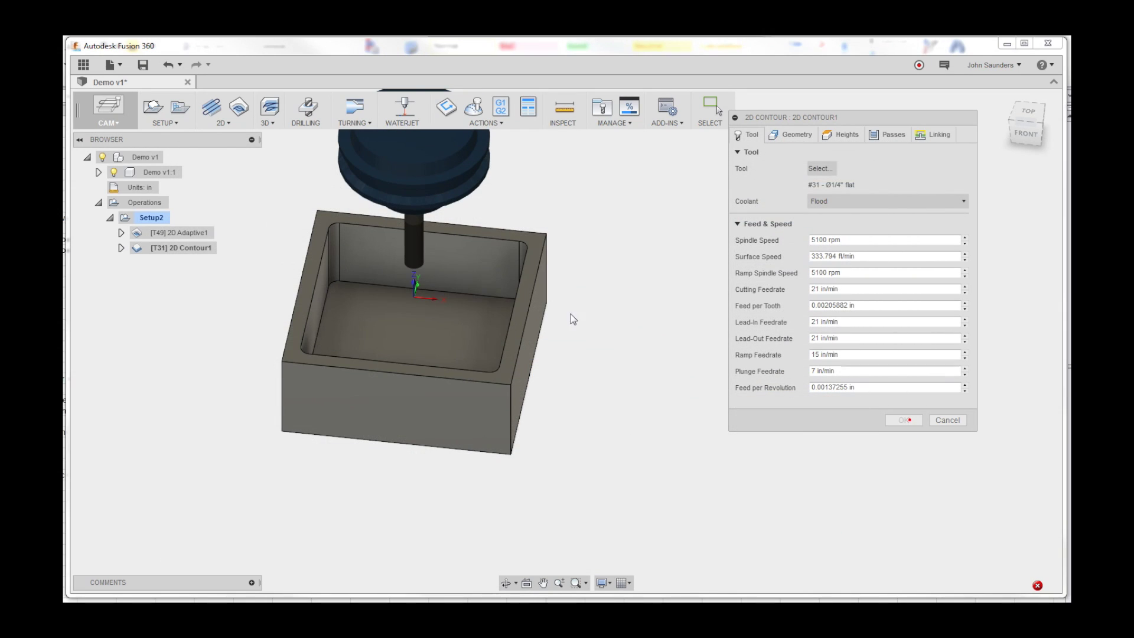
pyautogui.click(902, 419)
# Step: Simulate all operations in Setup2, playing from near the end of the adaptive roughing into the contour pass
pyautogui.keyDown('shift'); pyautogui.moveTo(671, 305); pyautogui.dragTo(753, 278, button='middle'); pyautogui.keyUp('shift')
pyautogui.keyDown('shift'); pyautogui.moveTo(361, 285); pyautogui.dragTo(335, 267, button='middle'); pyautogui.keyUp('shift')
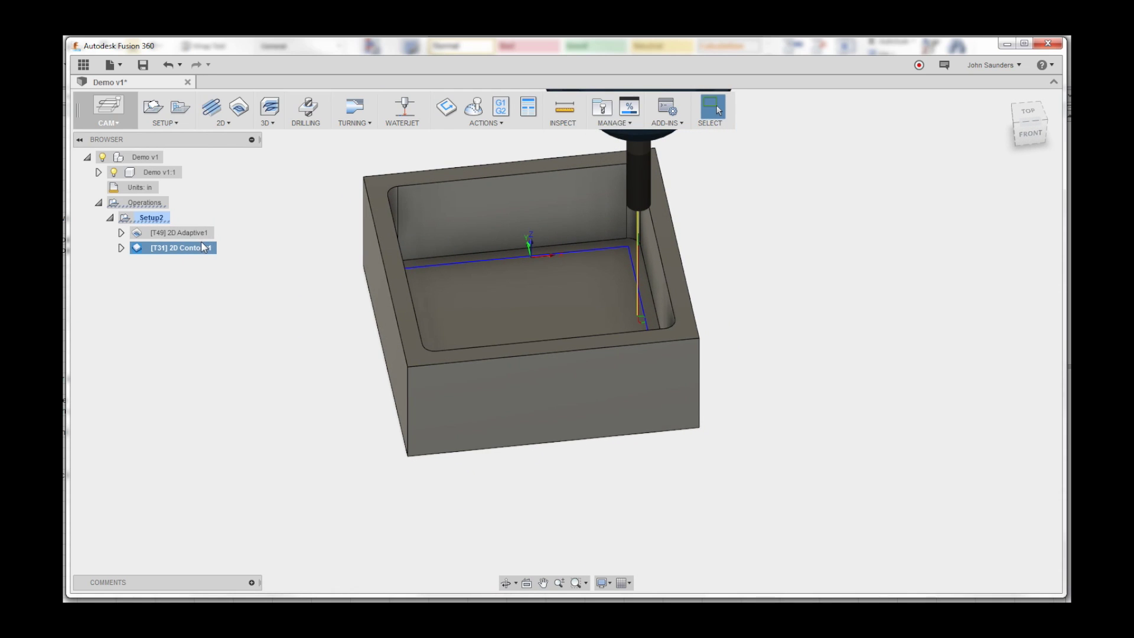
pyautogui.keyDown('shift'); pyautogui.moveTo(611, 225); pyautogui.dragTo(506, 251, button='middle'); pyautogui.keyUp('shift')
pyautogui.keyDown('shift'); pyautogui.moveTo(370, 186); pyautogui.dragTo(405, 236, button='middle'); pyautogui.keyUp('shift')
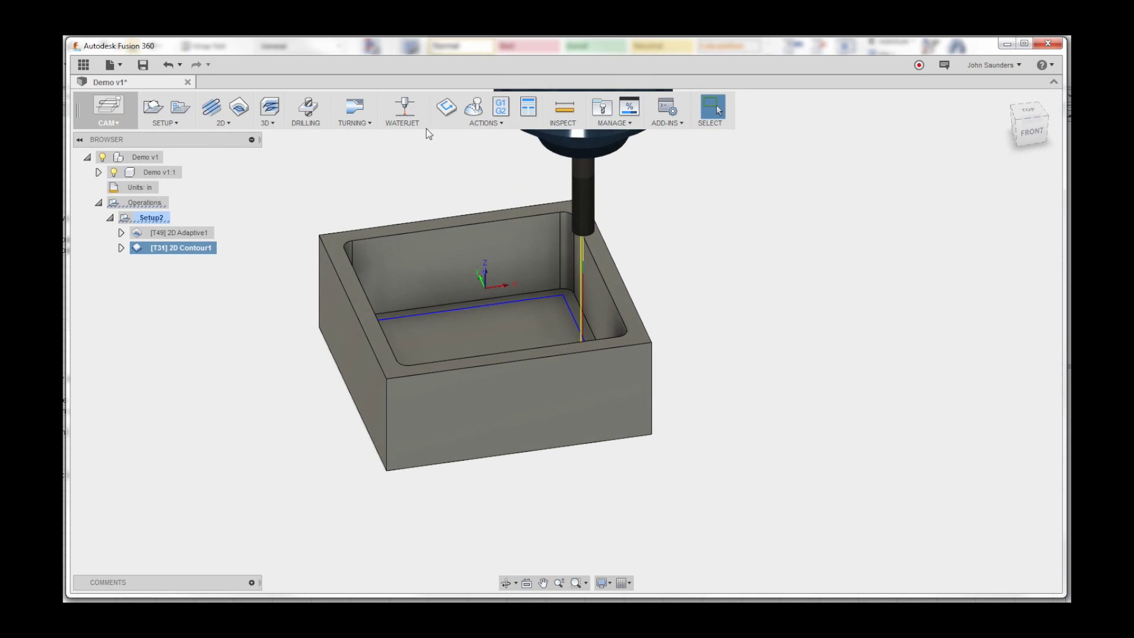
pyautogui.click(151, 217)
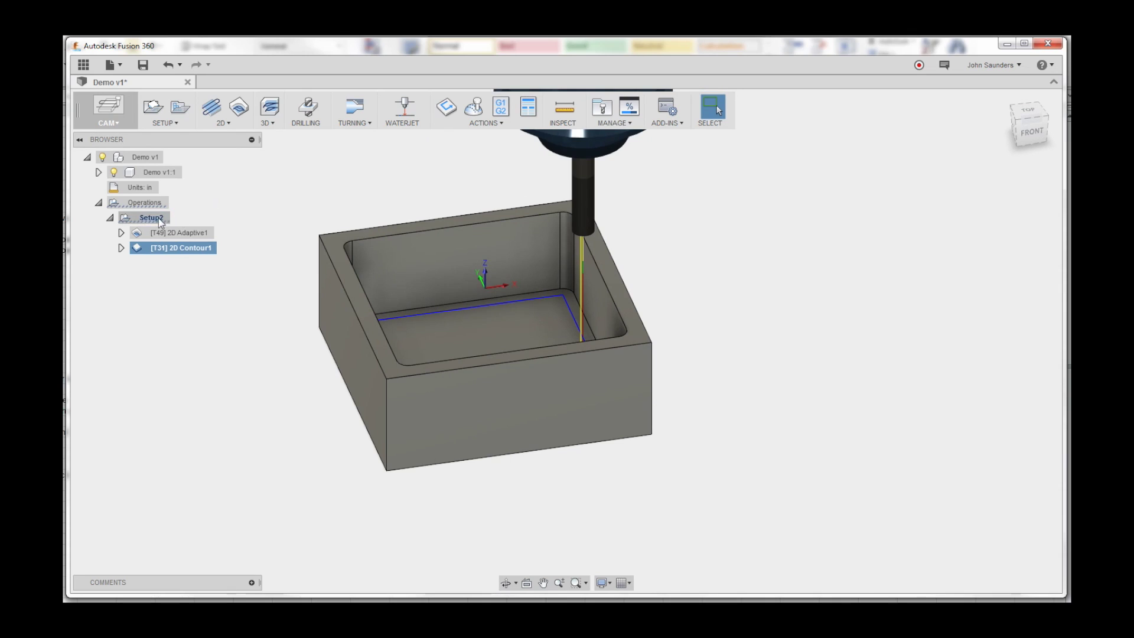
pyautogui.click(481, 109)
pyautogui.click(865, 589)
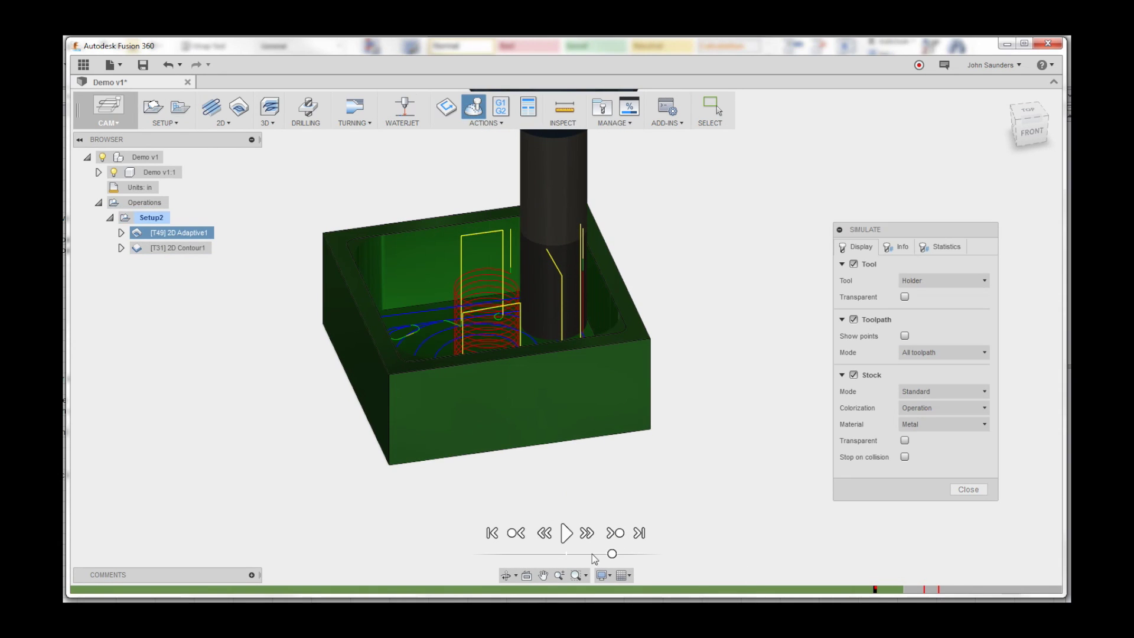
pyautogui.click(566, 533)
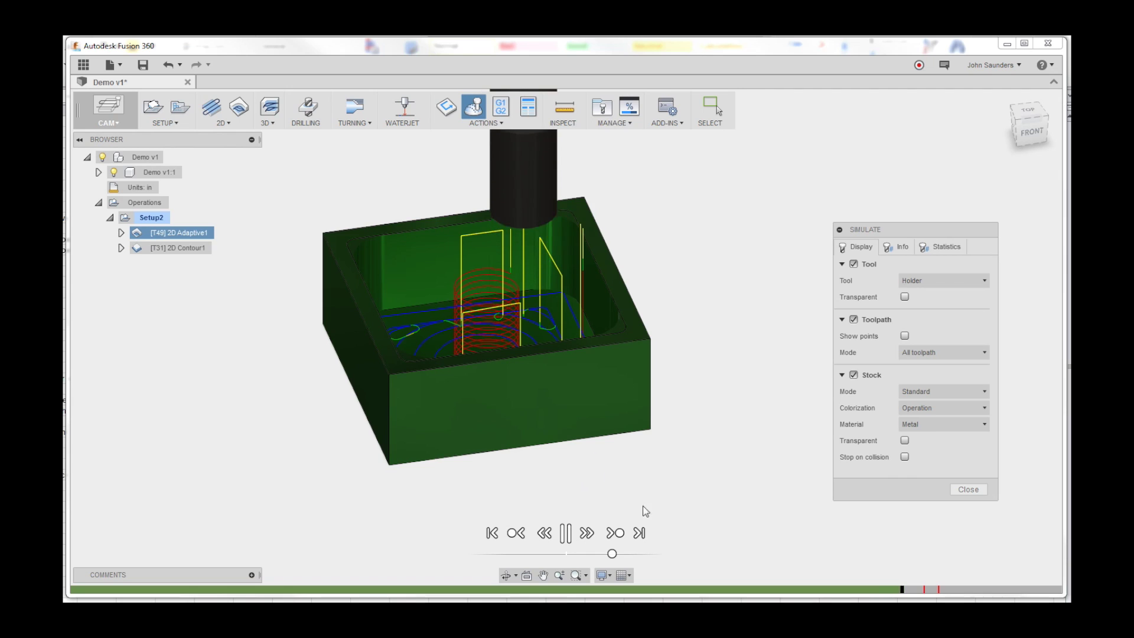
pyautogui.keyDown('shift'); pyautogui.moveTo(632, 425); pyautogui.dragTo(615, 339, button='middle'); pyautogui.keyUp('shift')
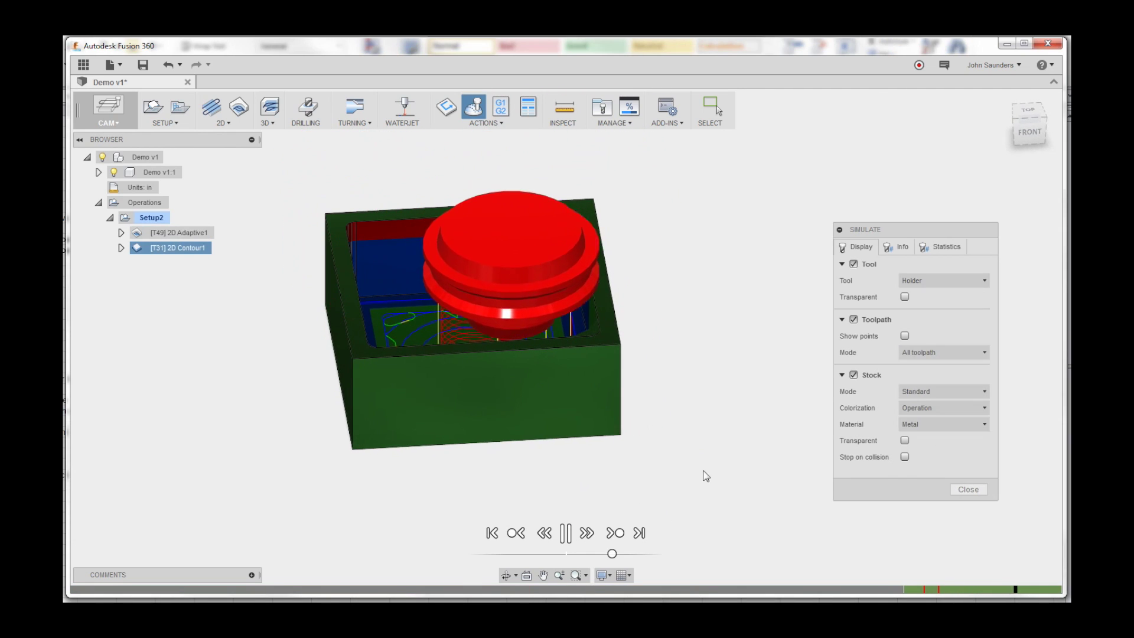
# Step: Slow the simulation playback and examine how the contour tool engages the pocket's corners, closing the simulation when done
pyautogui.moveTo(612, 553); pyautogui.dragTo(577, 553)
pyautogui.scroll(3, 480, 268)
pyautogui.scroll(2, 481, 274)
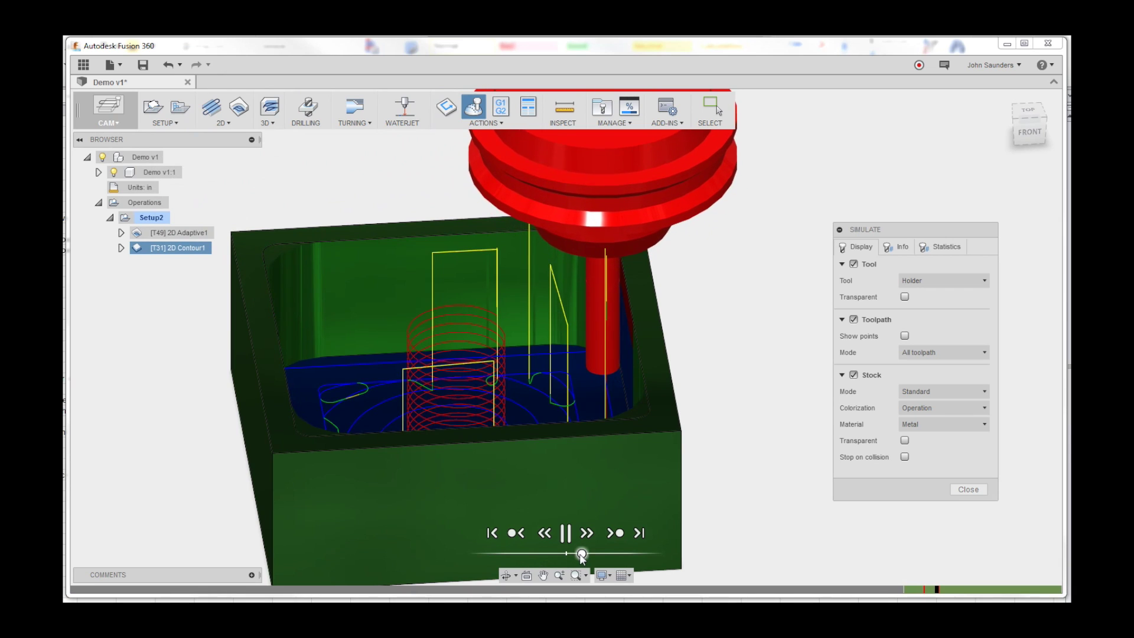
pyautogui.keyDown('shift'); pyautogui.moveTo(590, 413); pyautogui.dragTo(665, 167, button='middle'); pyautogui.keyUp('shift')
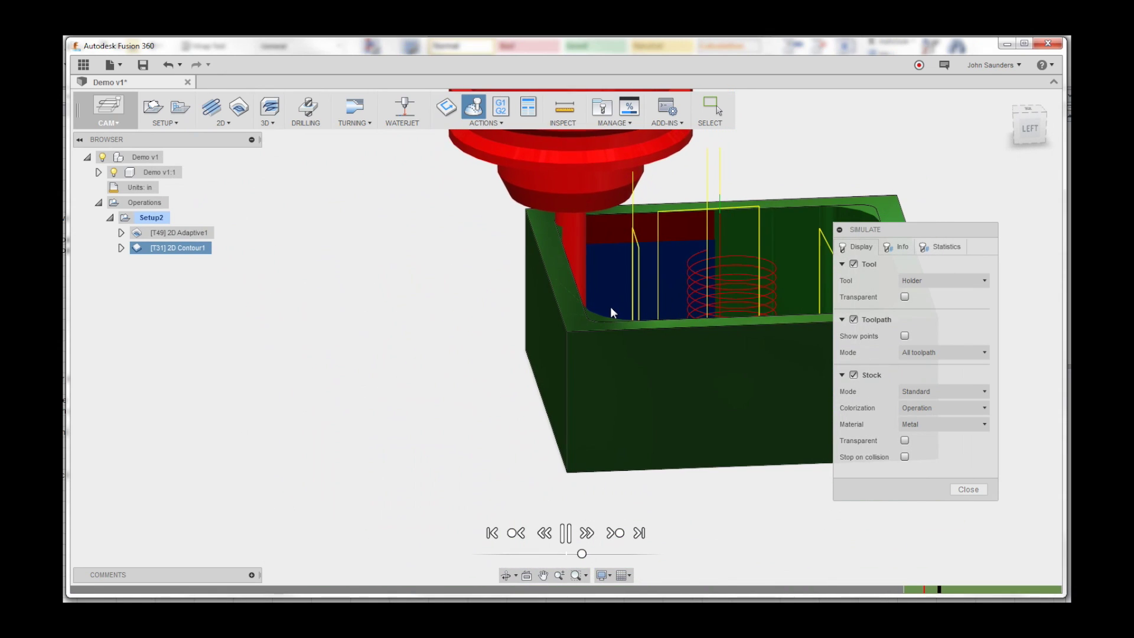
pyautogui.keyDown('shift'); pyautogui.moveTo(611, 307); pyautogui.dragTo(458, 346, button='middle'); pyautogui.keyUp('shift')
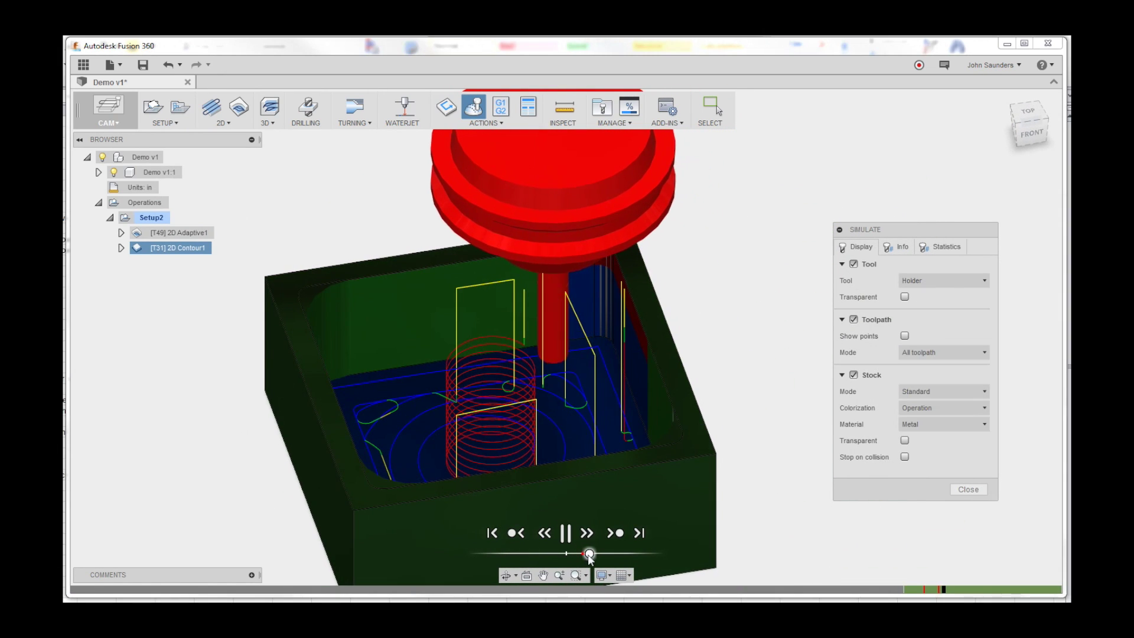
pyautogui.moveTo(581, 553); pyautogui.dragTo(596, 553)
pyautogui.keyDown('shift'); pyautogui.moveTo(597, 553); pyautogui.dragTo(444, 419, button='middle'); pyautogui.keyUp('shift')
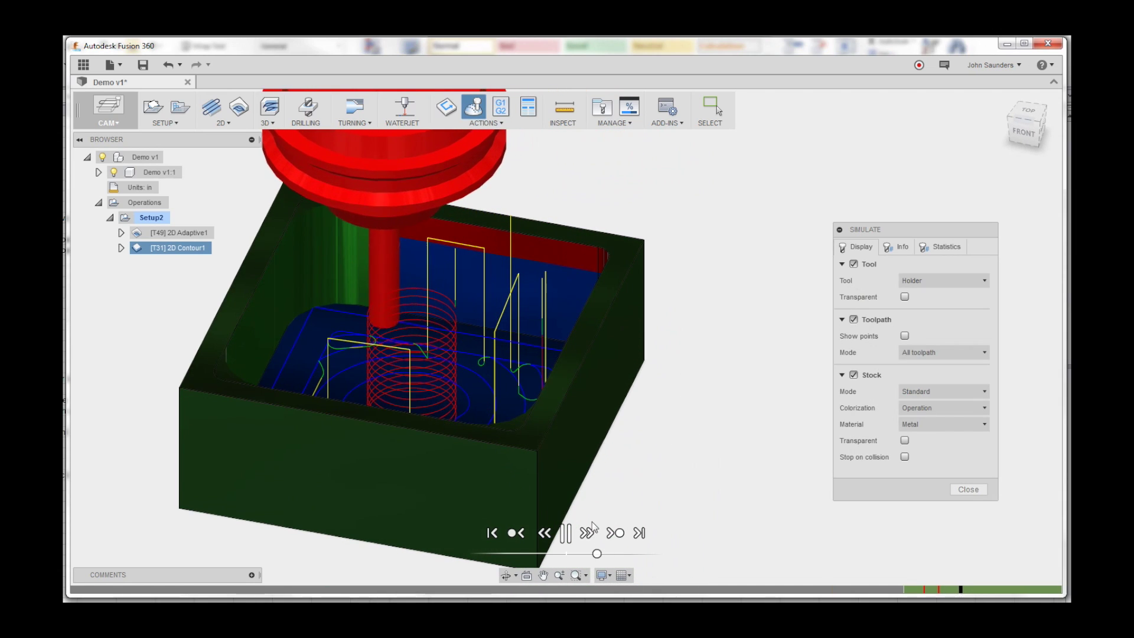
pyautogui.moveTo(593, 553); pyautogui.dragTo(567, 553)
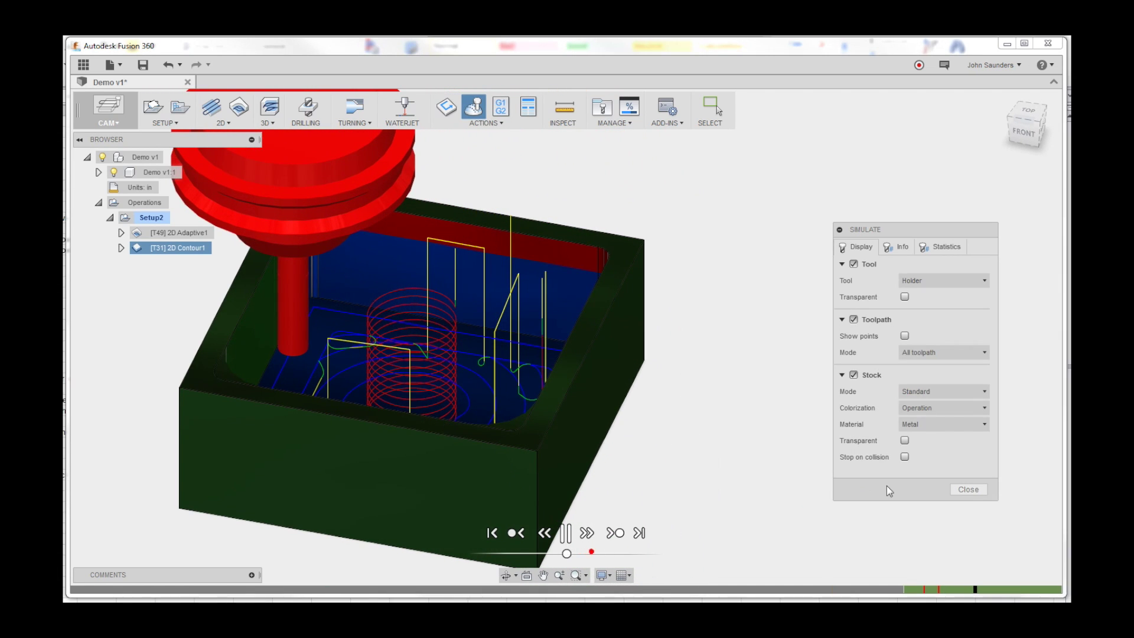
pyautogui.click(973, 492)
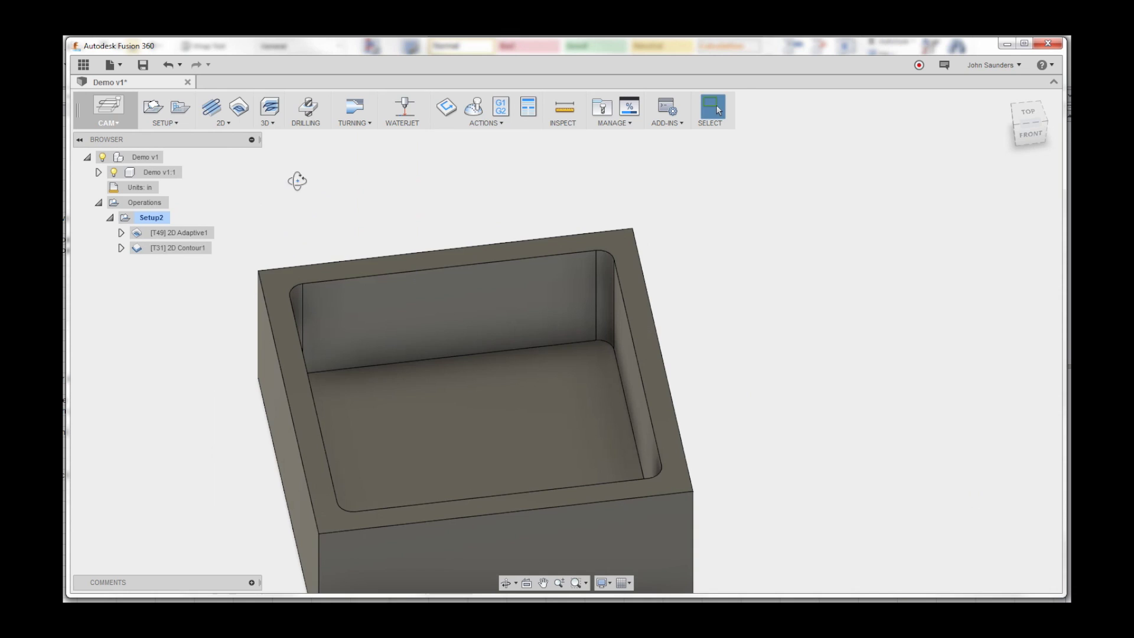
# Step: Edit the 2D Contour operation and enable Feed Optimization for its passes
pyautogui.keyDown('shift'); pyautogui.moveTo(299, 177); pyautogui.dragTo(293, 254, button='middle'); pyautogui.keyUp('shift')
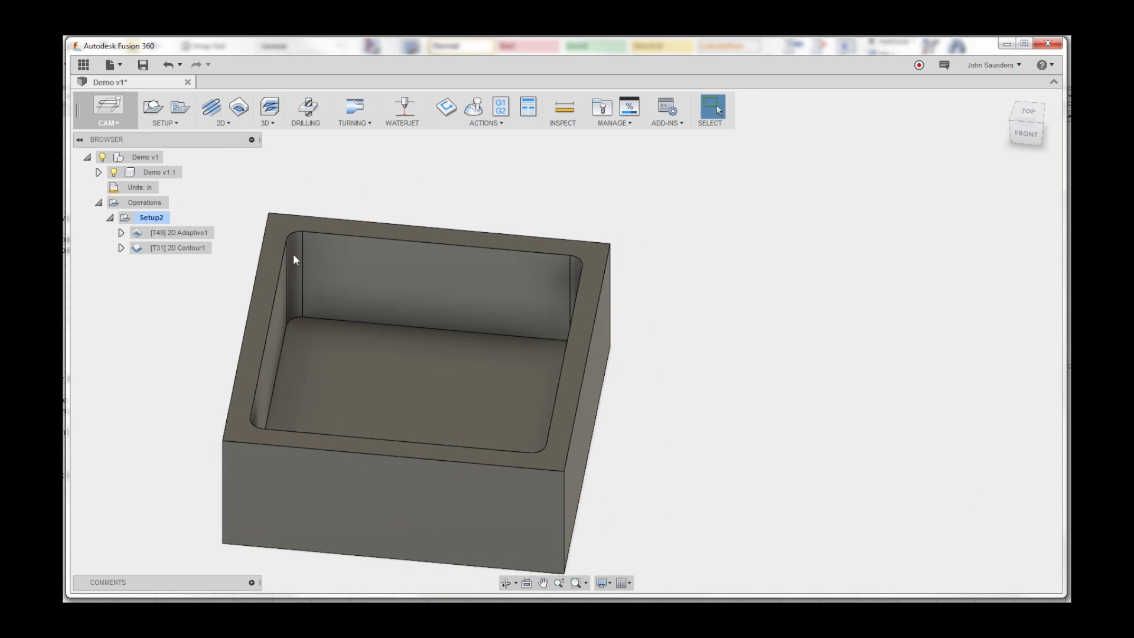
pyautogui.rightClick(179, 250)
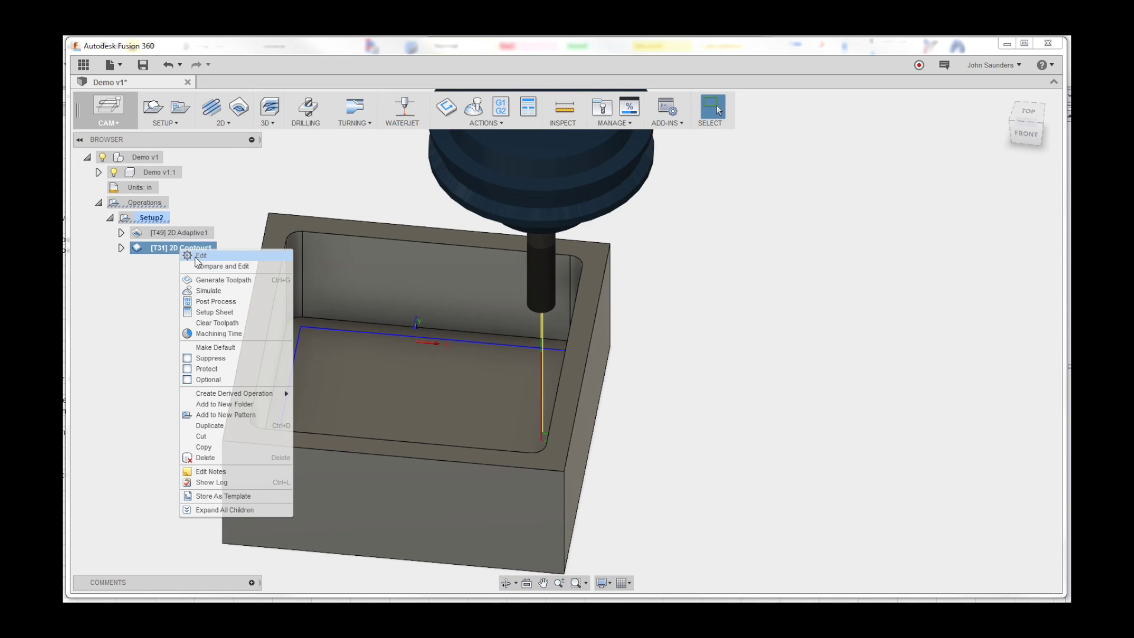
pyautogui.click(197, 260)
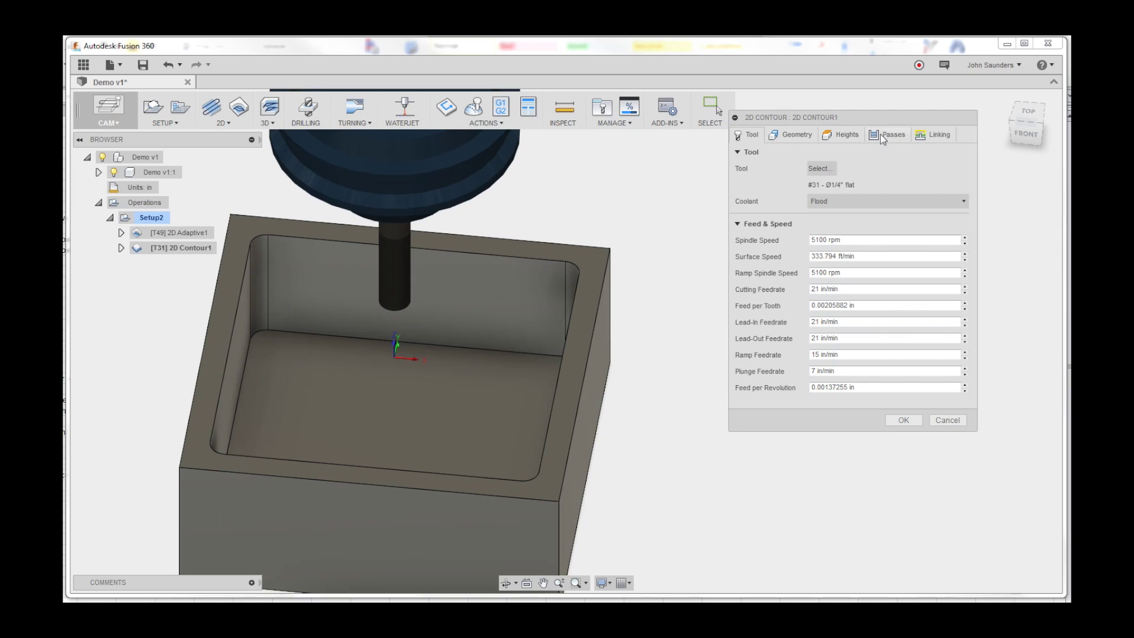
pyautogui.click(883, 137)
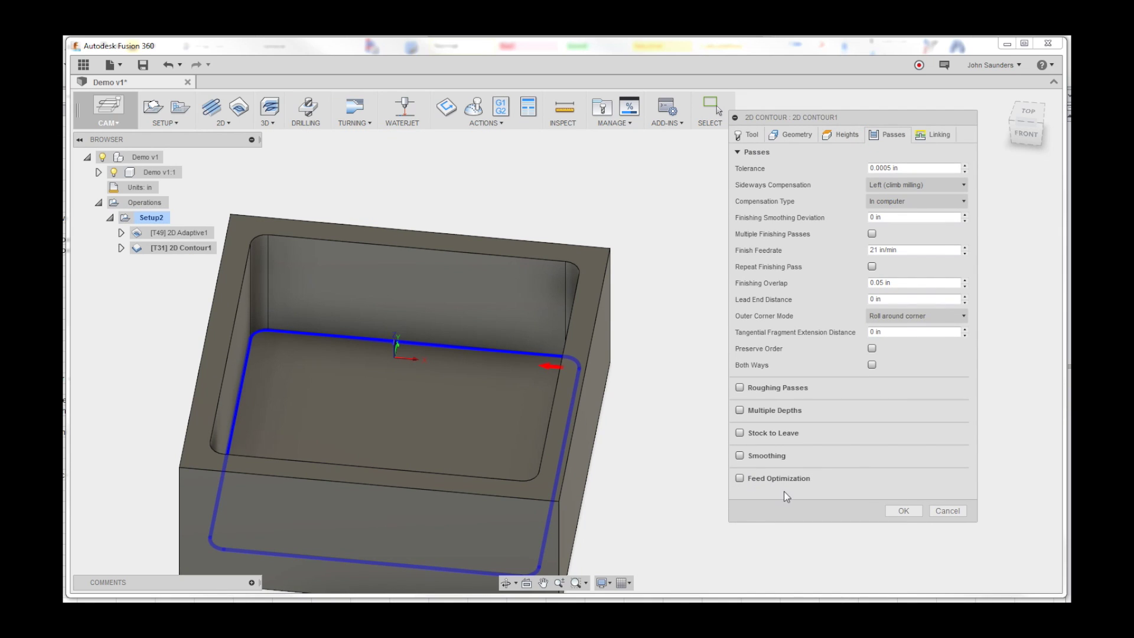
pyautogui.click(740, 479)
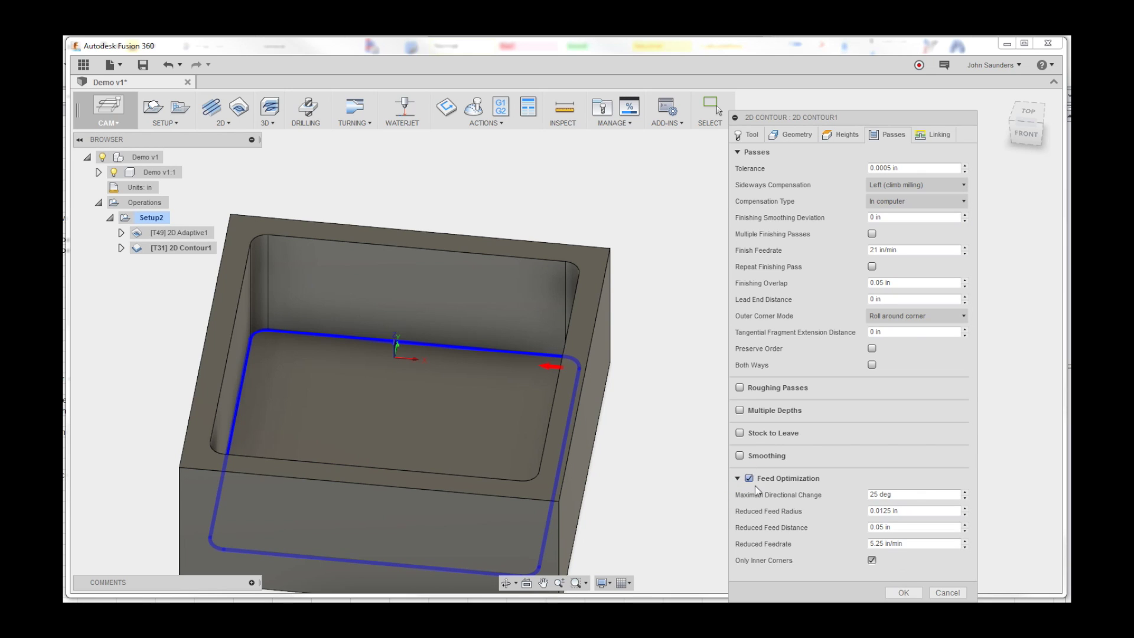
pyautogui.moveTo(845, 118); pyautogui.dragTo(824, 63)
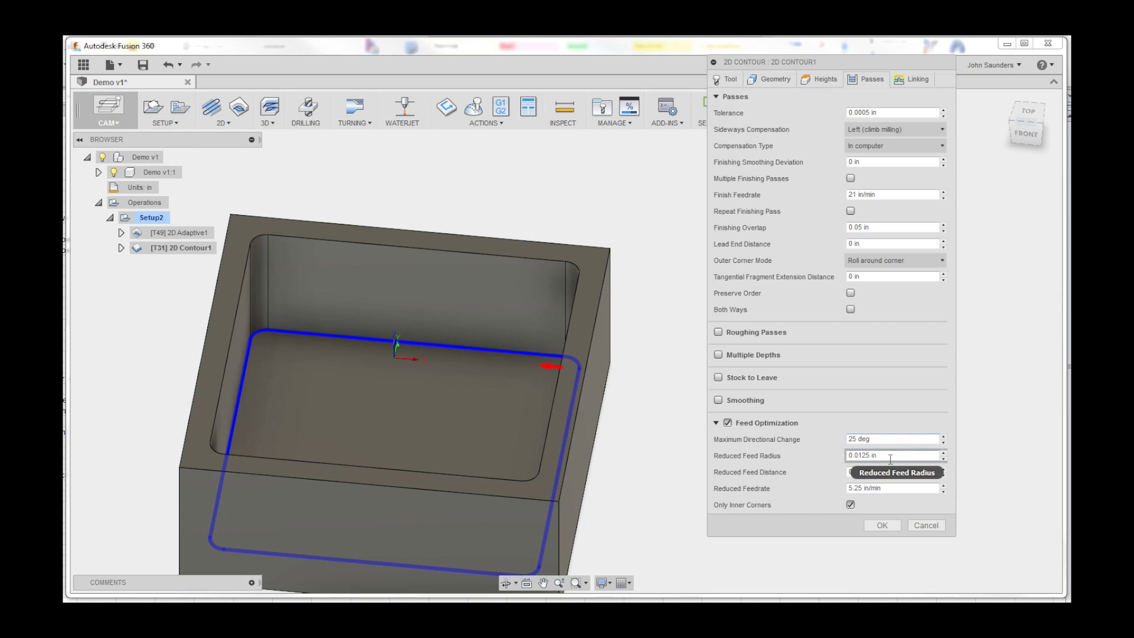
# Step: Set the contour's Reduced Feed Distance to 0.25 in and Reduced Feedrate to 3 in/min, and apply the changes
pyautogui.moveTo(890, 458)
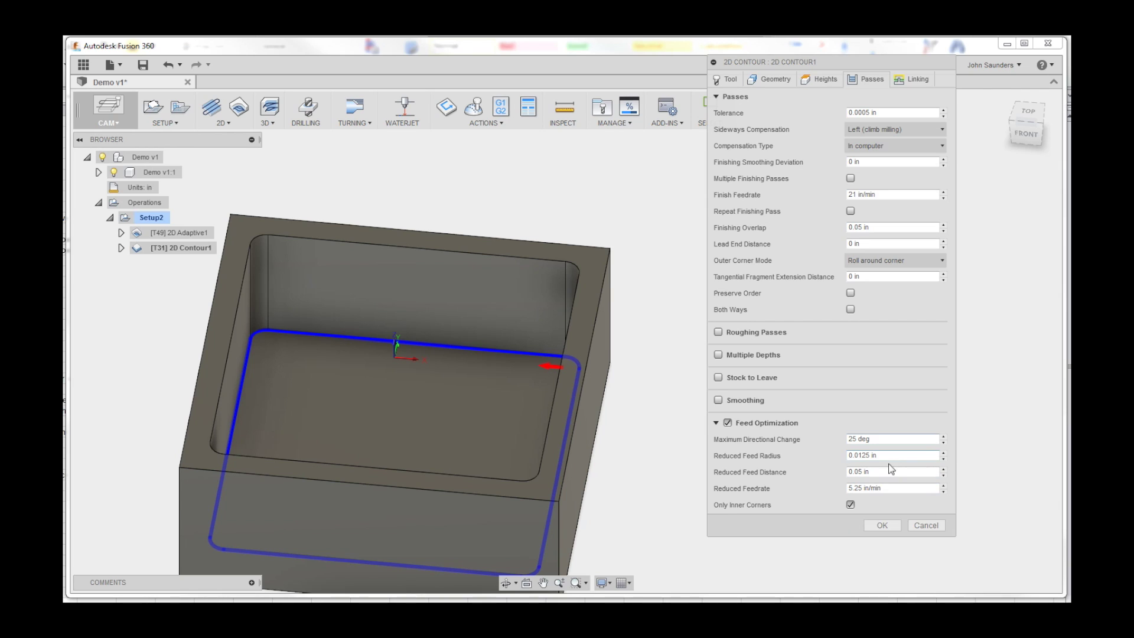
pyautogui.moveTo(855, 471); pyautogui.dragTo(900, 476)
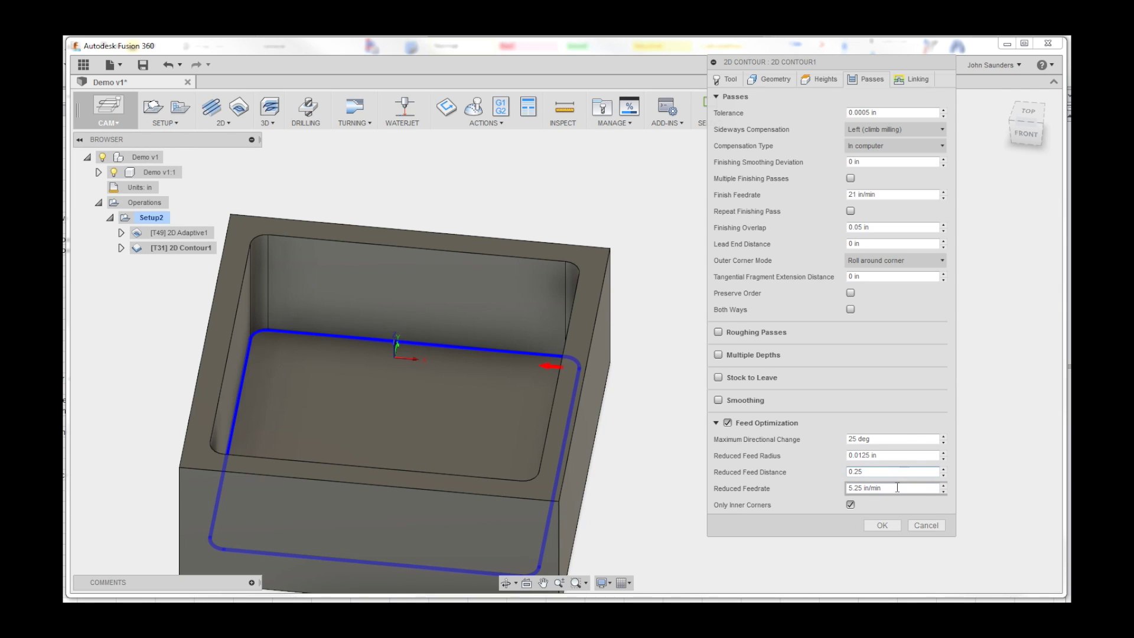
pyautogui.click(895, 490)
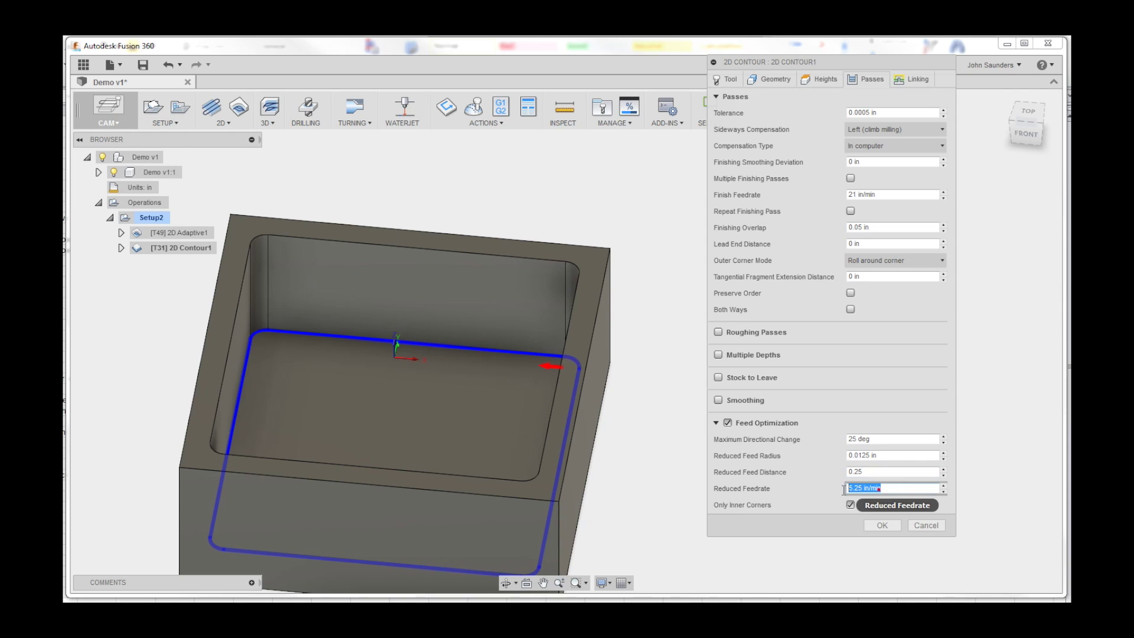
pyautogui.click(728, 82)
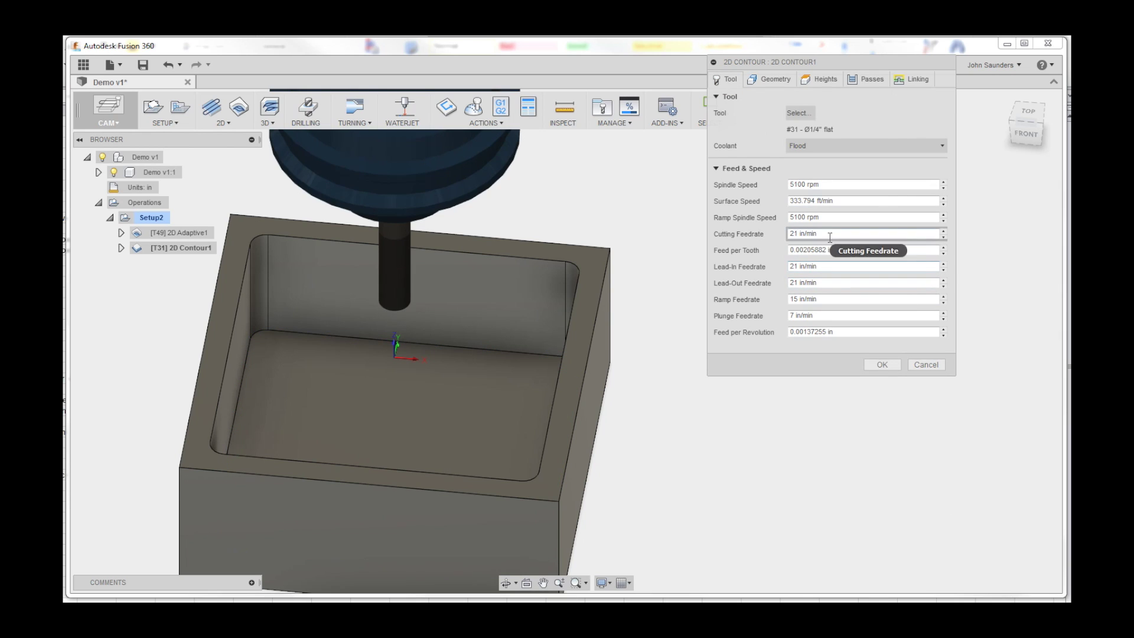
pyautogui.click(869, 79)
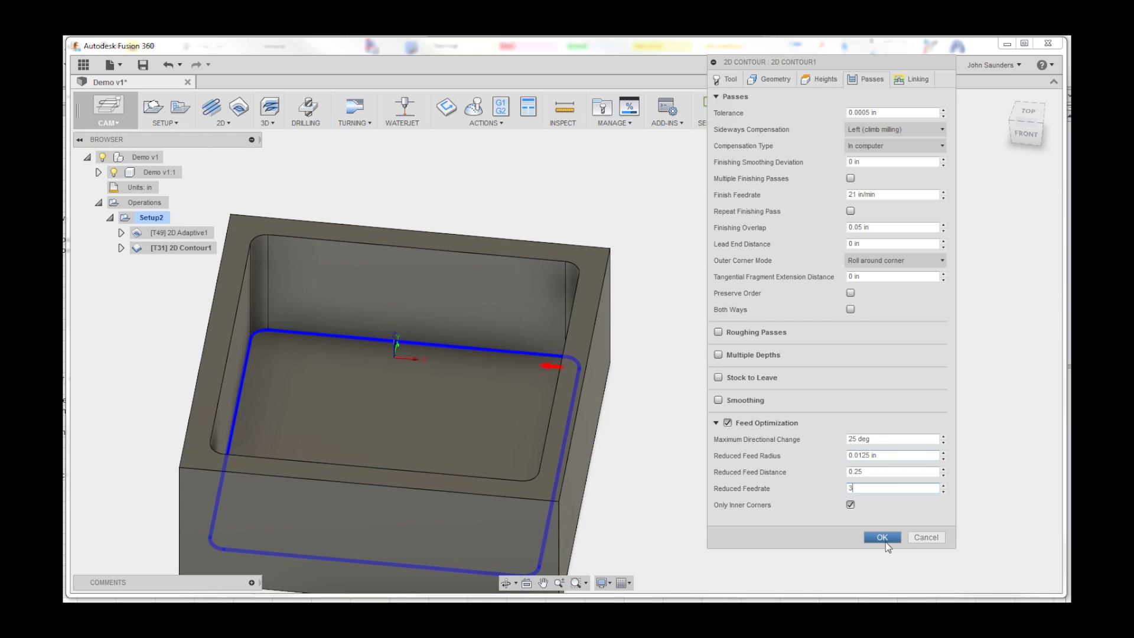
pyautogui.click(883, 538)
# Step: Examine the regenerated contour toolpath from several angles, focusing on the reduced-feed segments near the pocket's inner corners
pyautogui.keyDown('shift'); pyautogui.moveTo(523, 358); pyautogui.dragTo(498, 328, button='middle'); pyautogui.keyUp('shift')
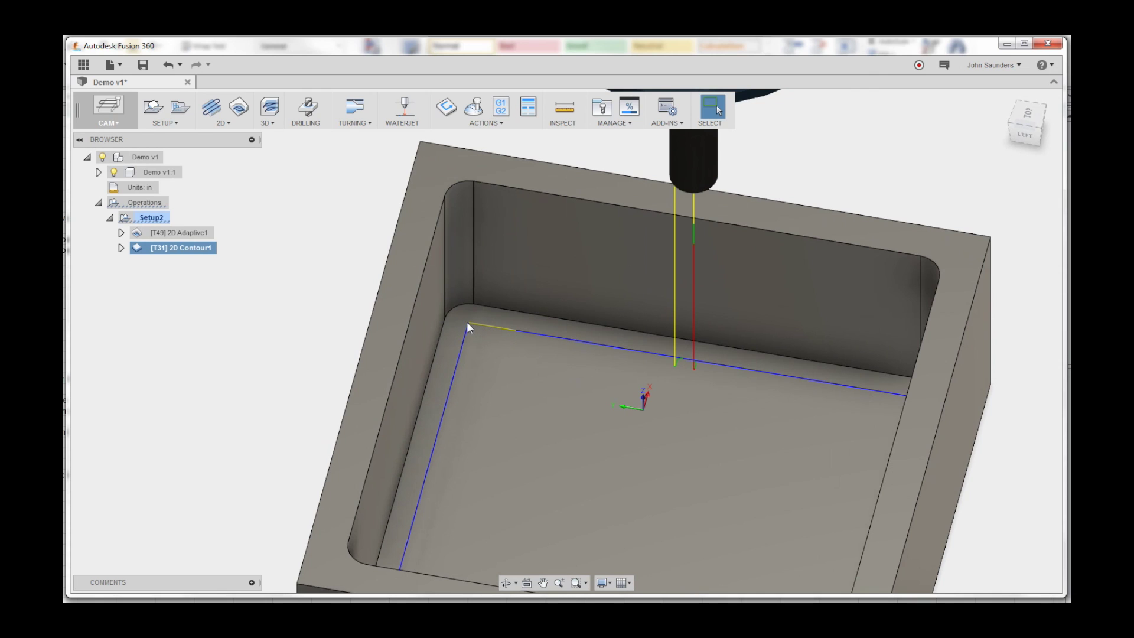
pyautogui.scroll(3, 484, 322)
pyautogui.scroll(-1, 515, 331)
pyautogui.scroll(-5, 514, 342)
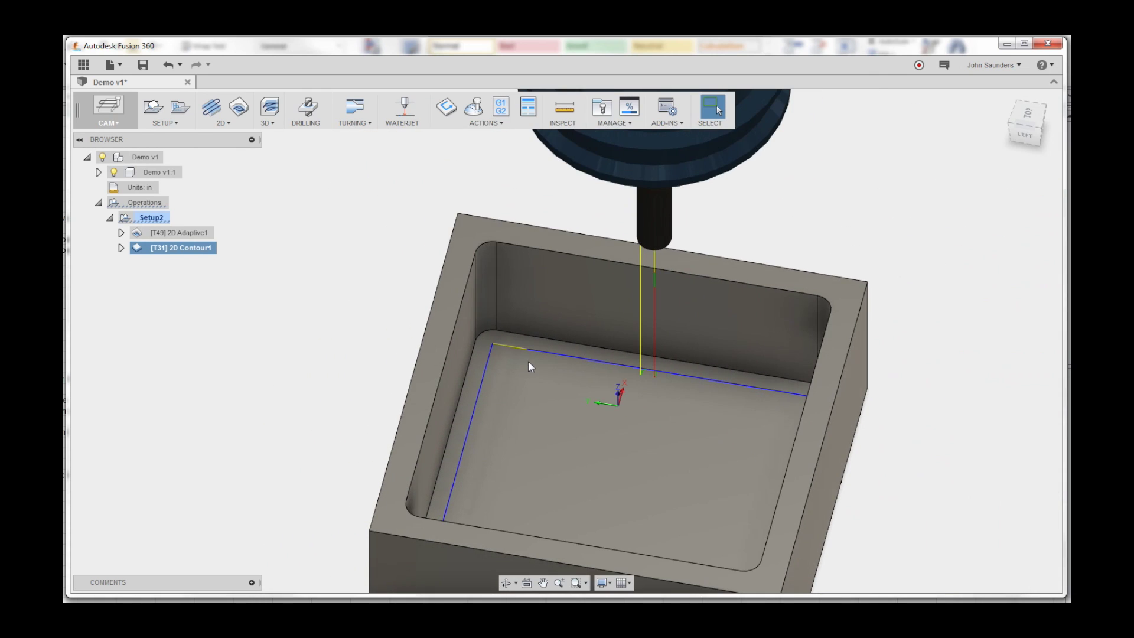
pyautogui.keyDown('shift'); pyautogui.moveTo(529, 367); pyautogui.dragTo(444, 298, button='middle'); pyautogui.keyUp('shift')
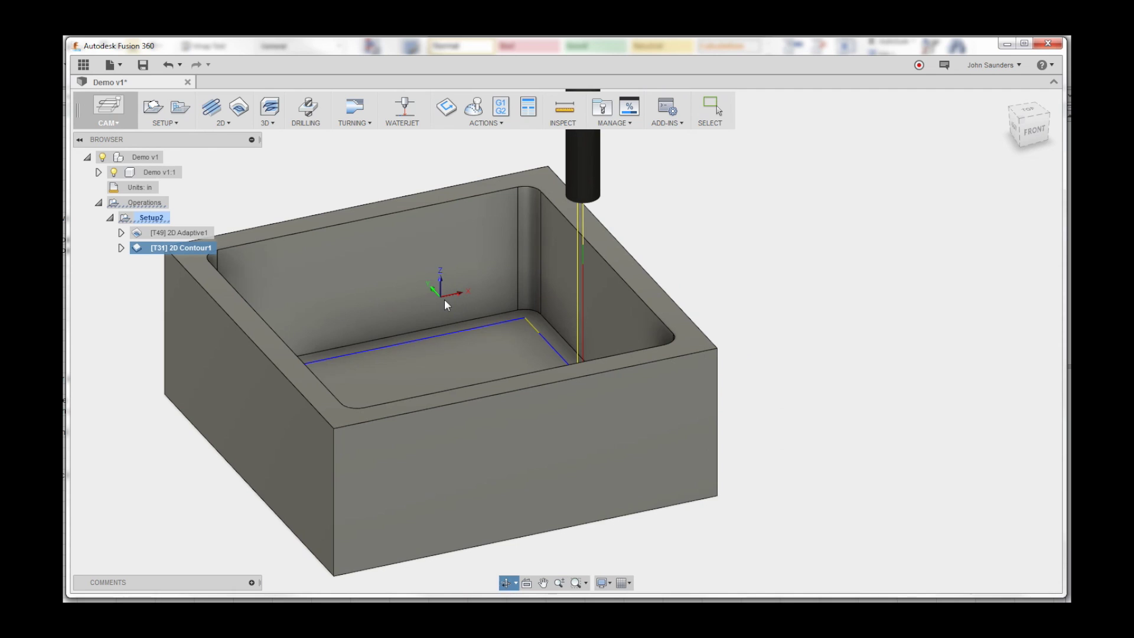
pyautogui.moveTo(477, 335); pyautogui.dragTo(601, 364, button='middle')
pyautogui.scroll(-1, 596, 367)
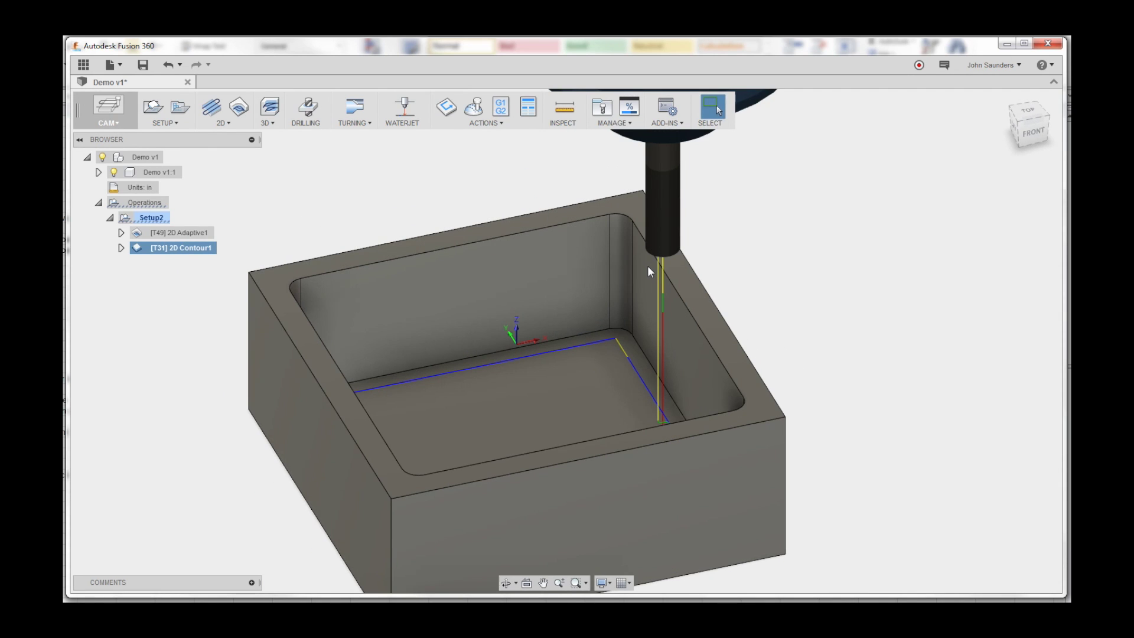
pyautogui.keyDown('shift'); pyautogui.moveTo(643, 264); pyautogui.dragTo(405, 271, button='middle'); pyautogui.keyUp('shift')
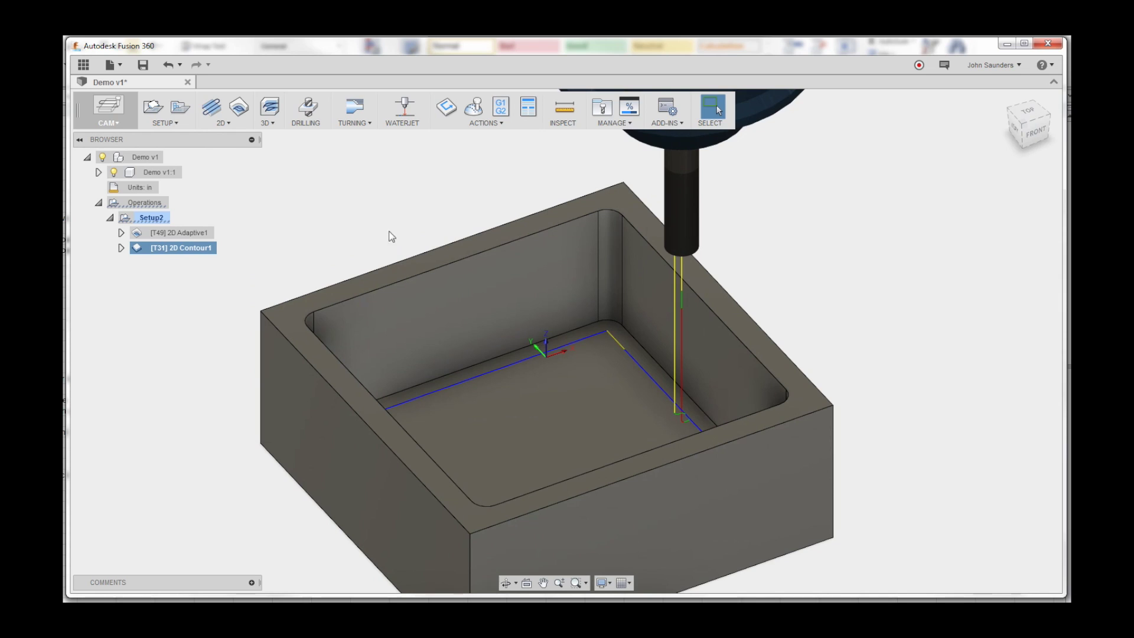
pyautogui.keyDown('shift'); pyautogui.moveTo(379, 220); pyautogui.dragTo(299, 235, button='middle'); pyautogui.keyUp('shift')
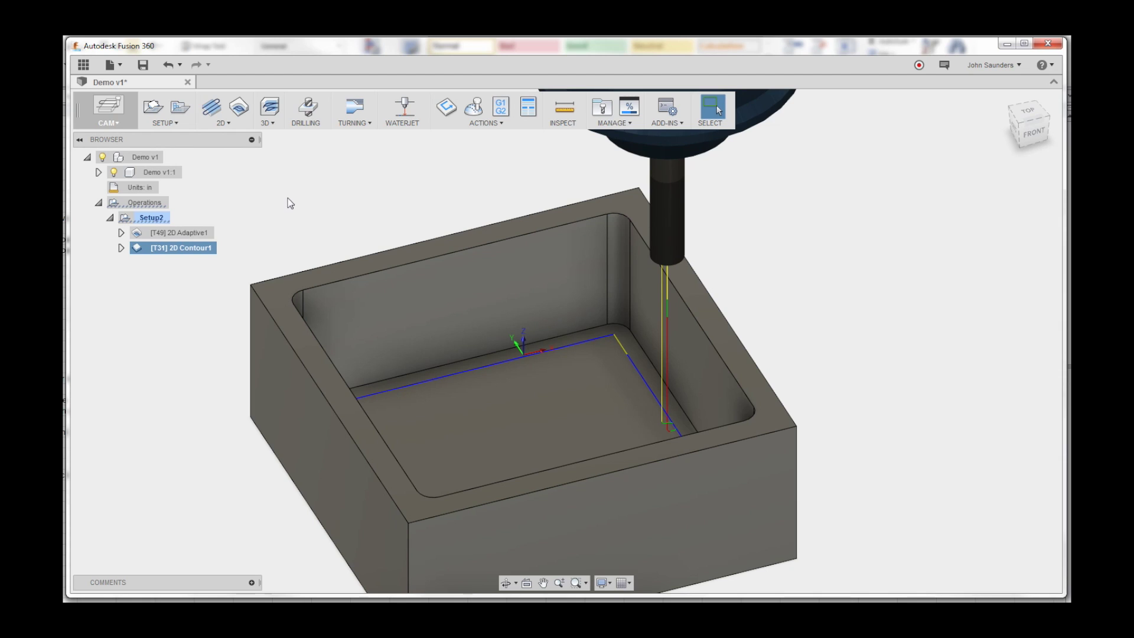
# Step: Add a Manual NC comment "Wipe part interior prior to finish pass" to Setup2 and place it between the 2D Adaptive and 2D Contour operations
pyautogui.click(224, 126)
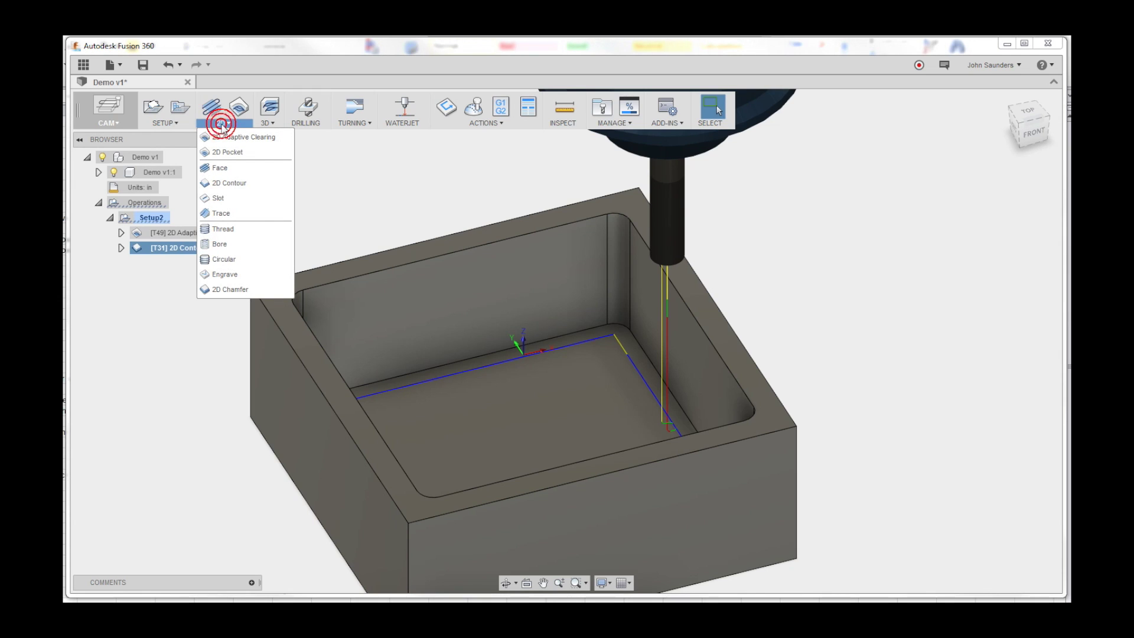
pyautogui.click(267, 124)
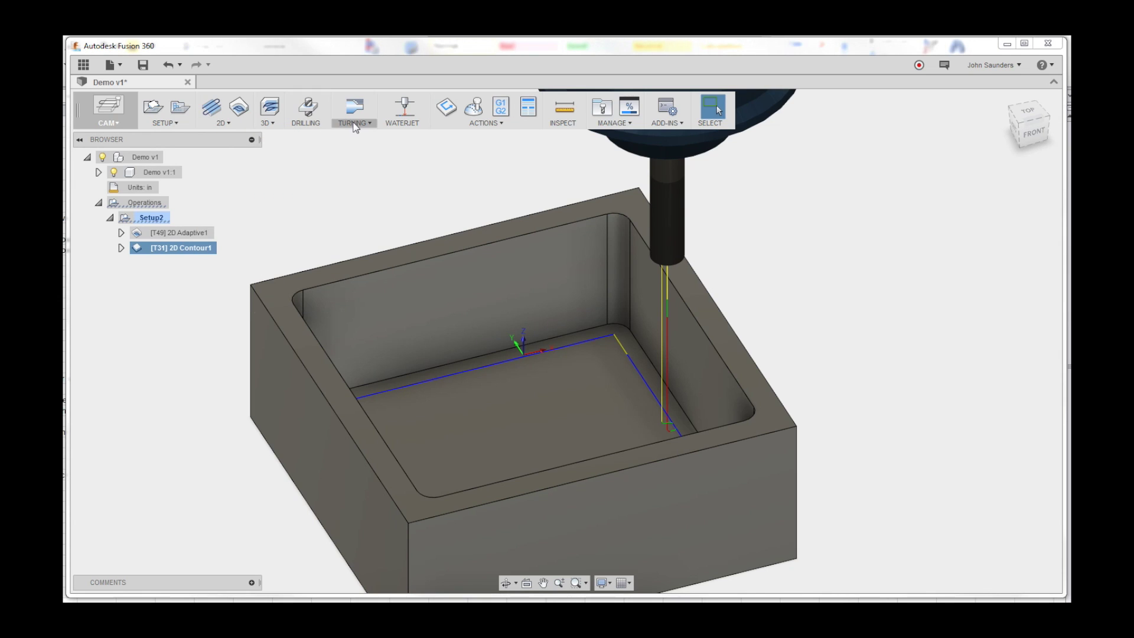
pyautogui.rightClick(160, 220)
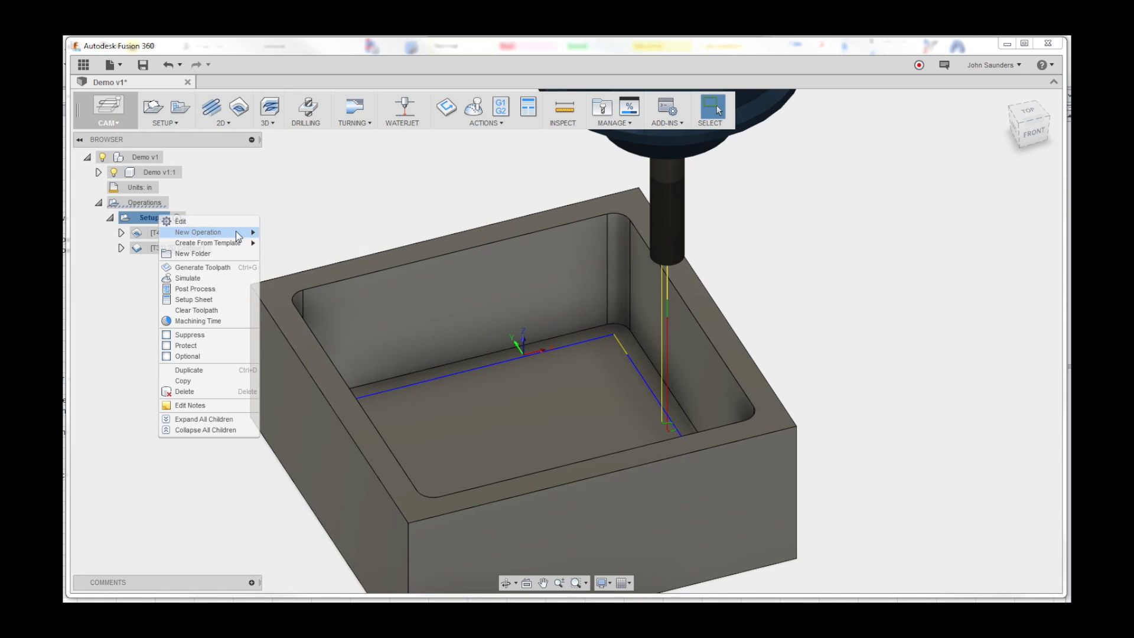
pyautogui.moveTo(200, 232)
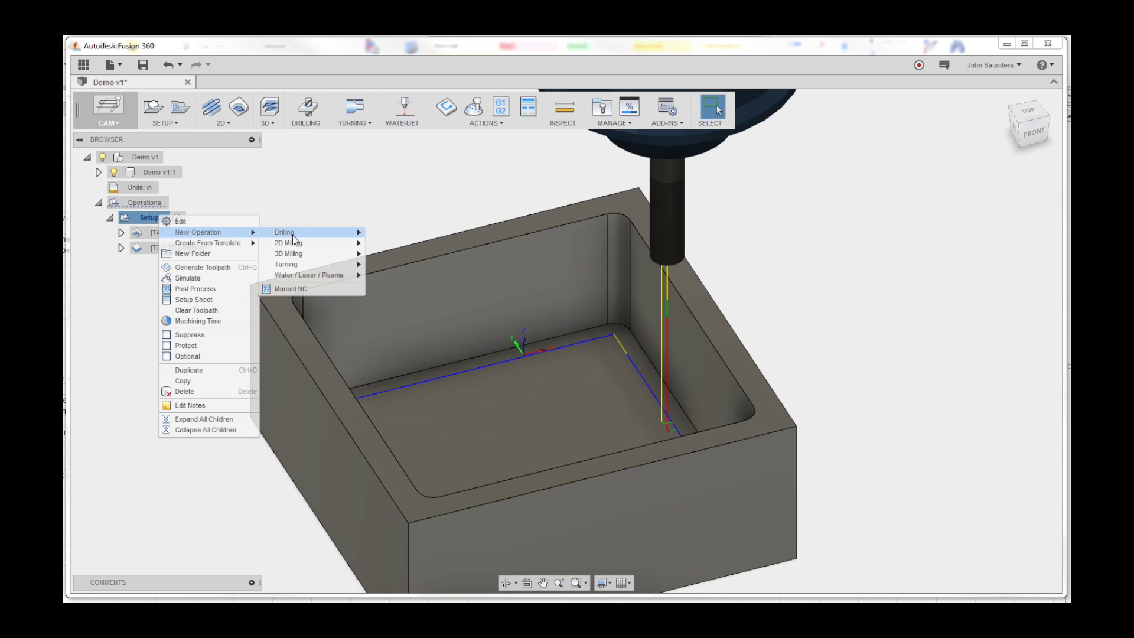
pyautogui.click(285, 289)
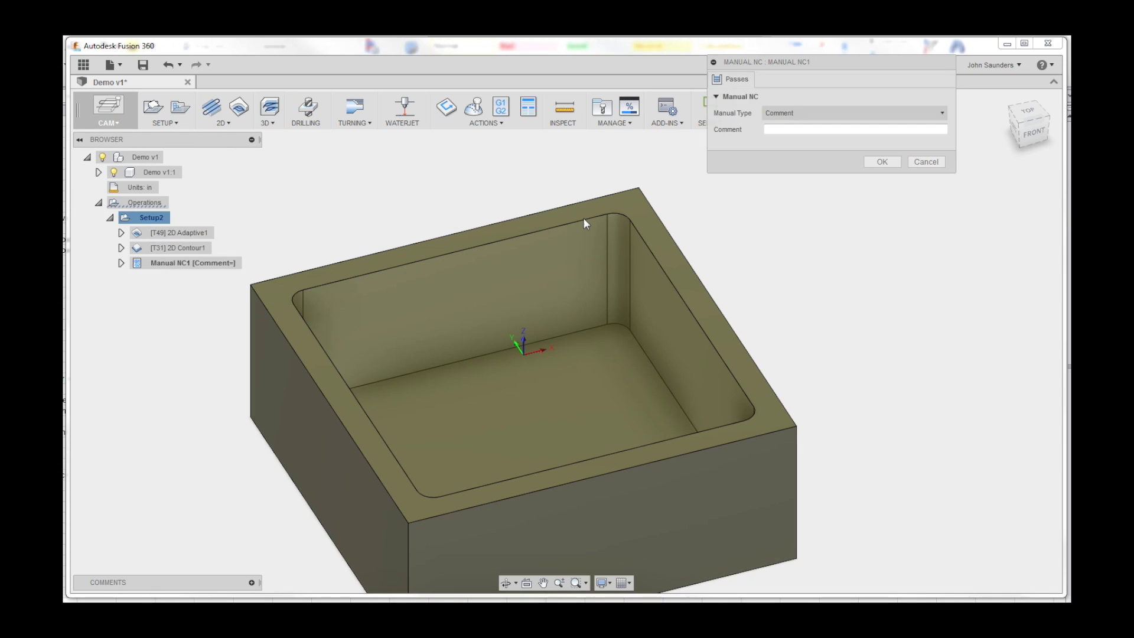
pyautogui.click(814, 192)
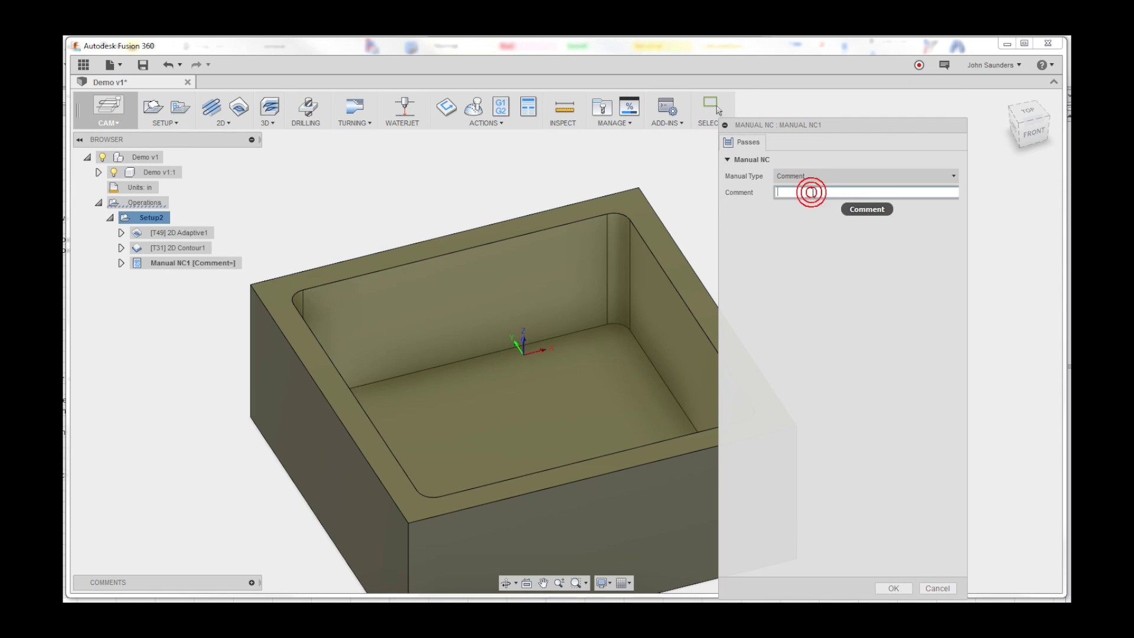
pyautogui.write('Wio')
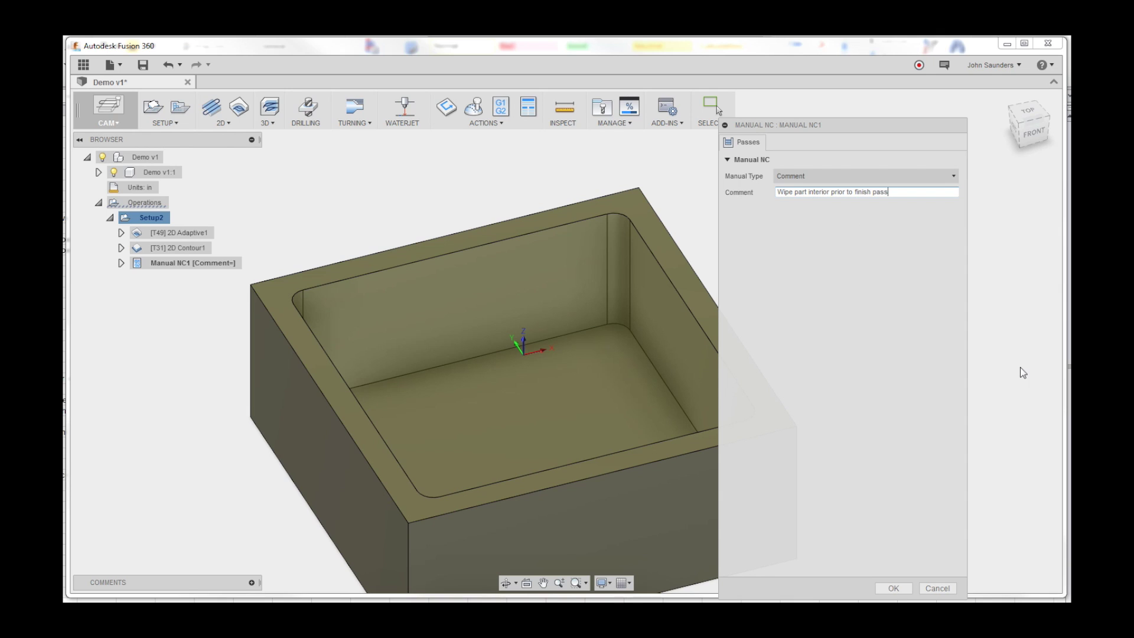
pyautogui.click(893, 588)
pyautogui.click(172, 266)
pyautogui.moveTo(173, 267); pyautogui.dragTo(241, 240)
# Step: Post process Setup2 and save the NC program as 1001.TAP
pyautogui.click(152, 218)
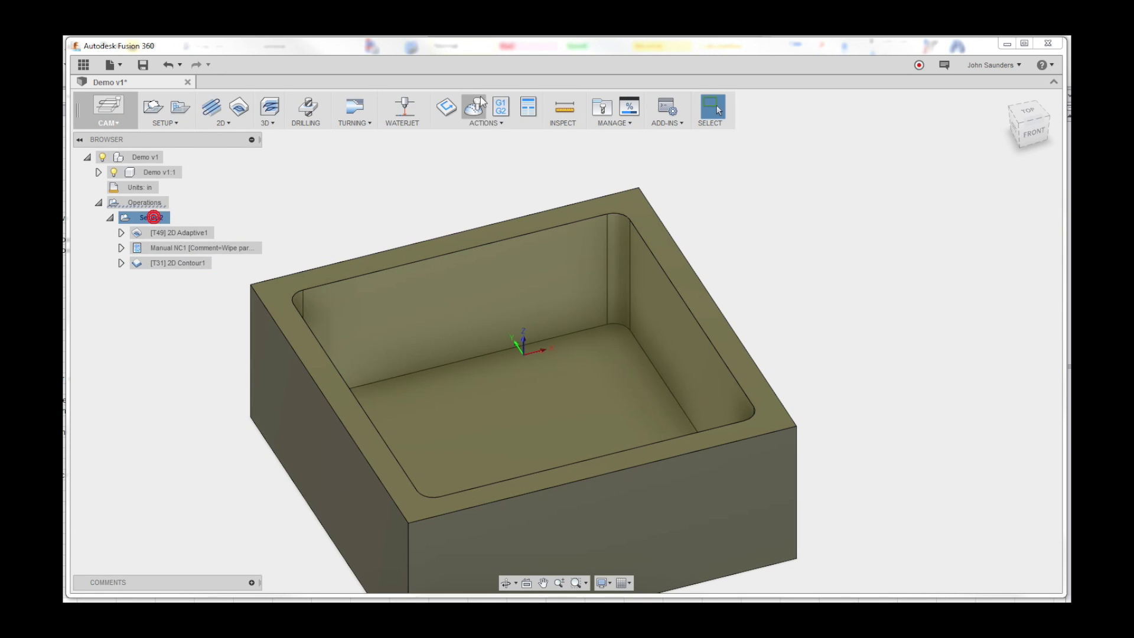
pyautogui.click(501, 107)
pyautogui.click(548, 485)
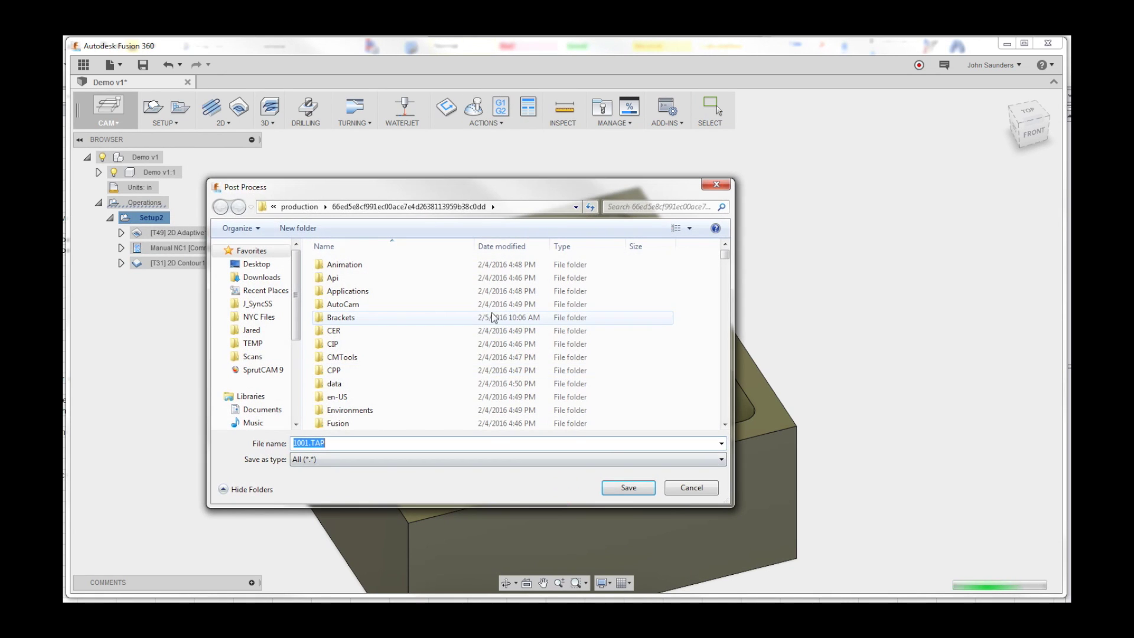
pyautogui.click(626, 488)
pyautogui.click(506, 369)
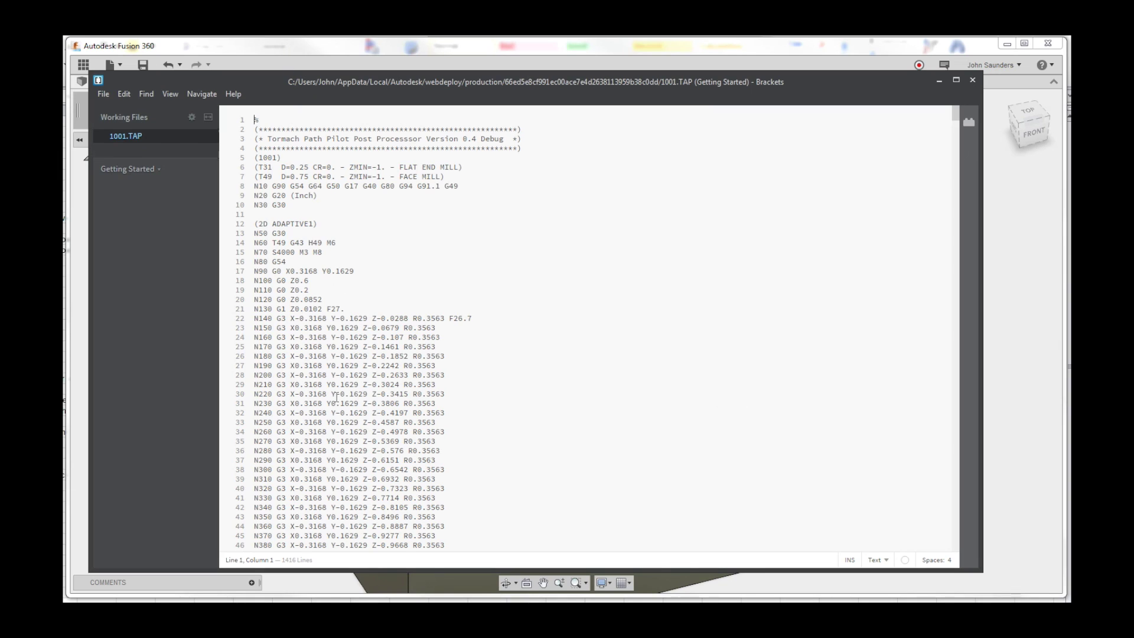
# Step: Find the wipe comment in the posted code ahead of the 2D Contour section, highlight it, and close the code editor
pyautogui.scroll(-10, 374, 266)
pyautogui.scroll(-6, 374, 265)
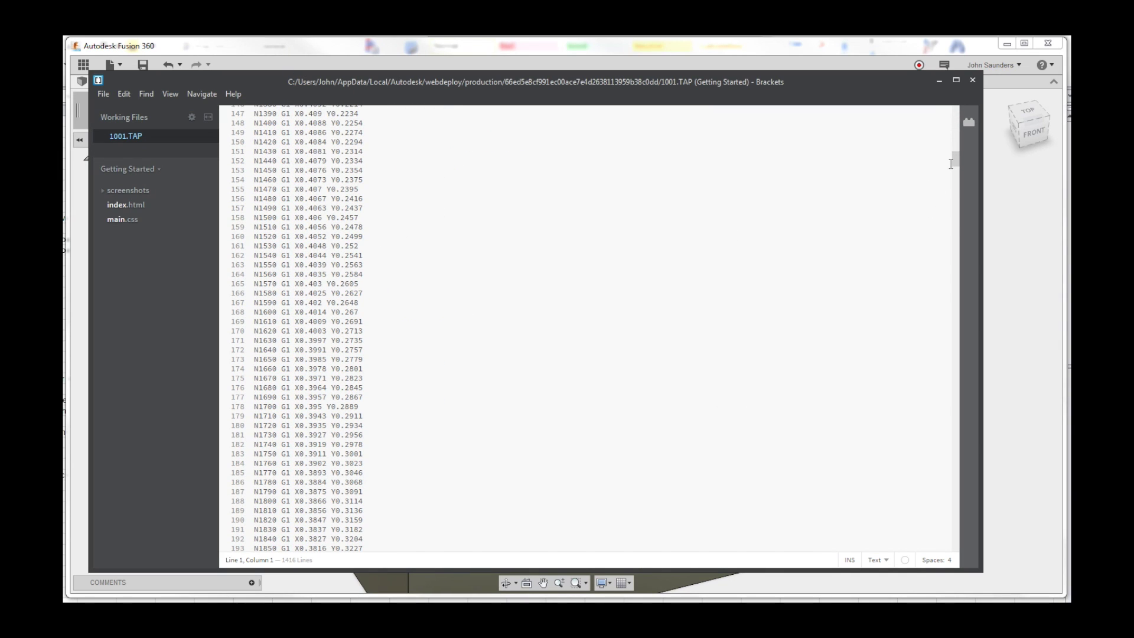
pyautogui.moveTo(953, 164); pyautogui.dragTo(967, 541)
pyautogui.scroll(8, 362, 262)
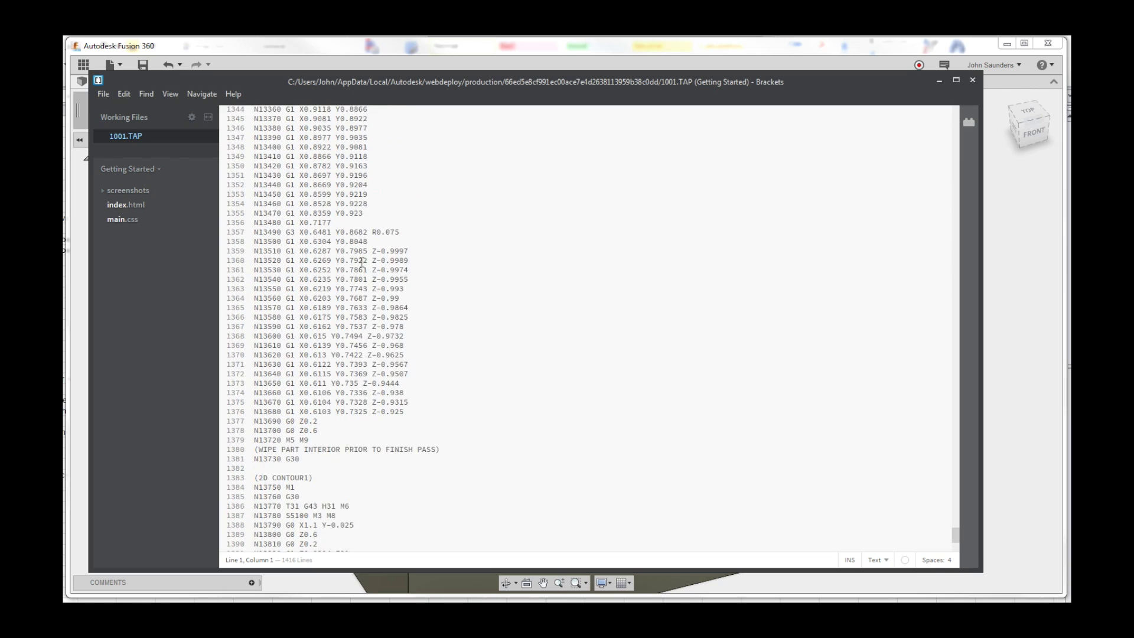
pyautogui.scroll(-4, 362, 262)
pyautogui.moveTo(276, 323)
pyautogui.mouseDown()
pyautogui.moveTo(440, 323)
pyautogui.moveTo(256, 331)
pyautogui.mouseUp()
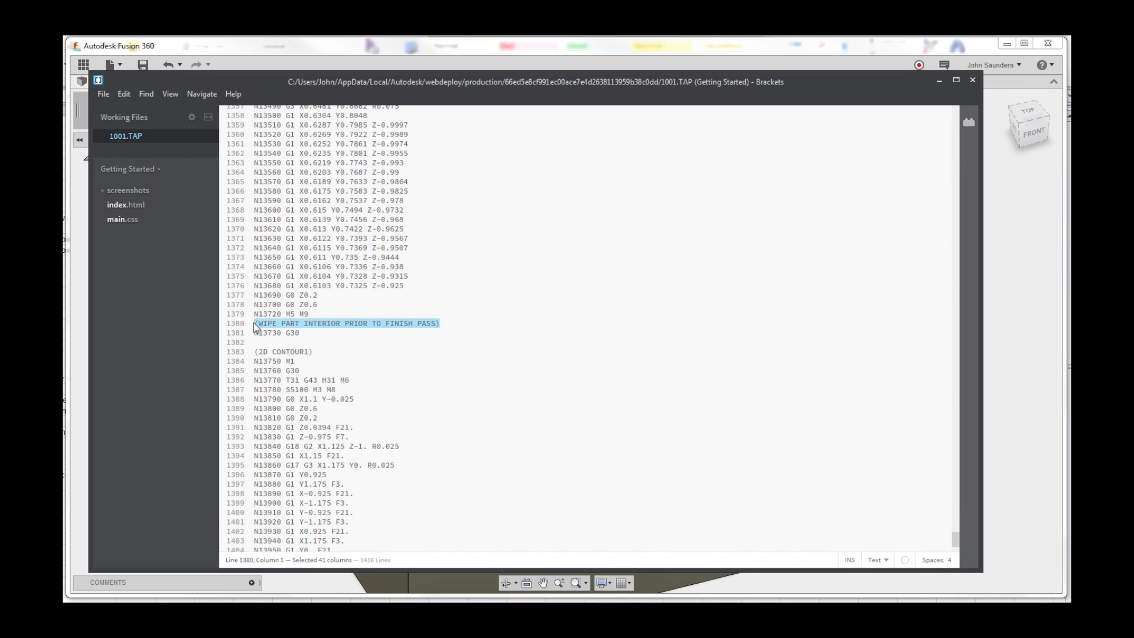
pyautogui.click(973, 80)
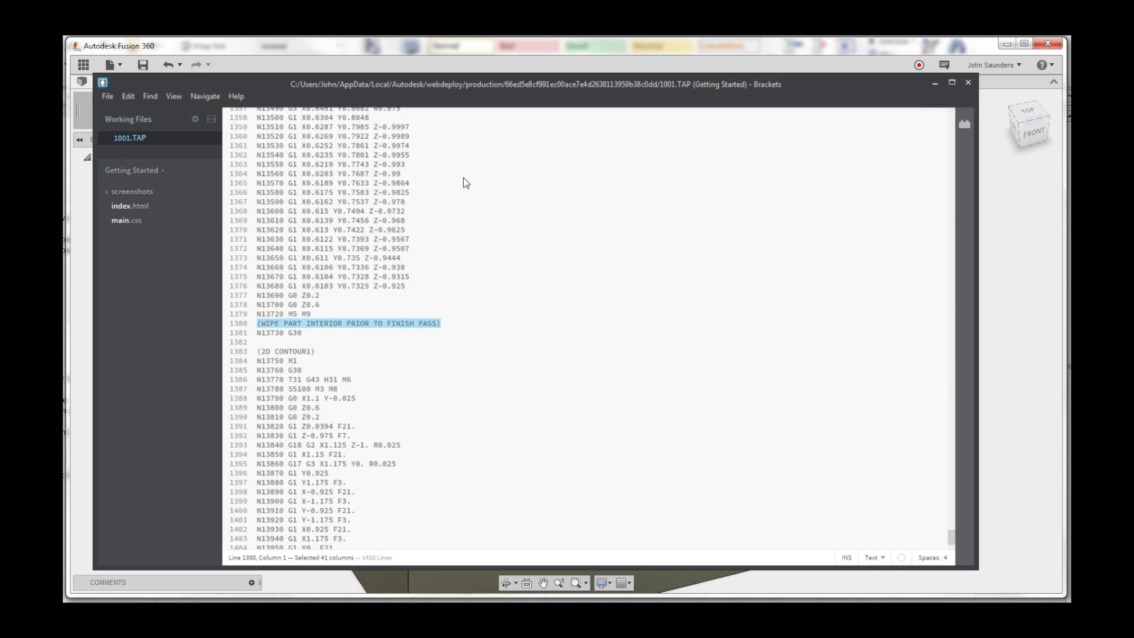
# Step: Start another Manual NC operation in Setup2 to review the available manual types, and cancel it
pyautogui.rightClick(156, 220)
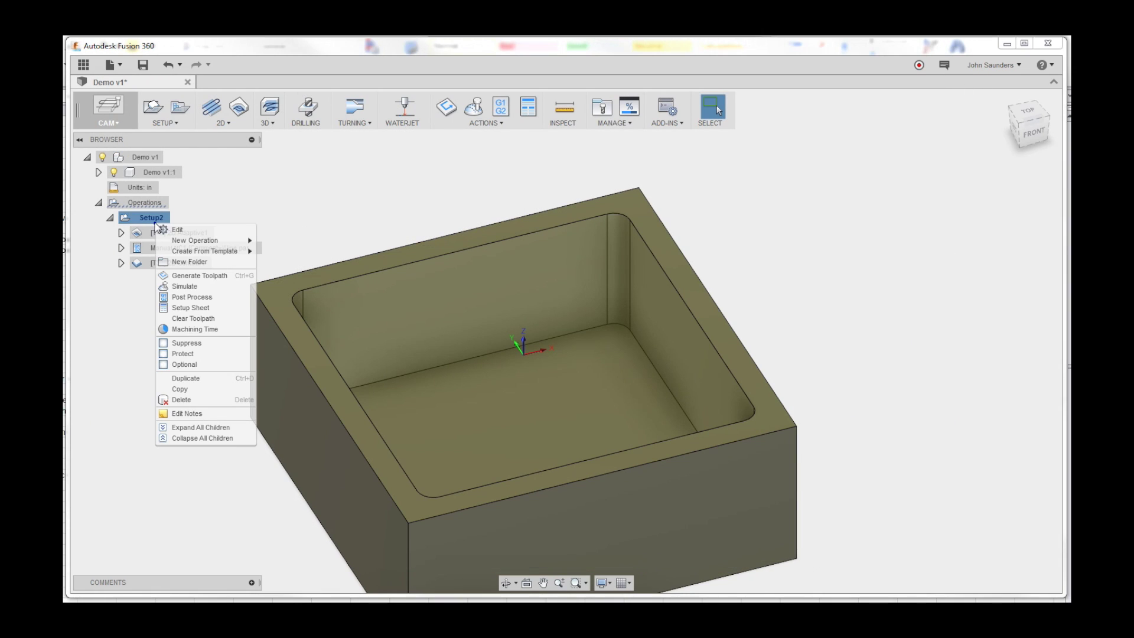
pyautogui.moveTo(208, 243)
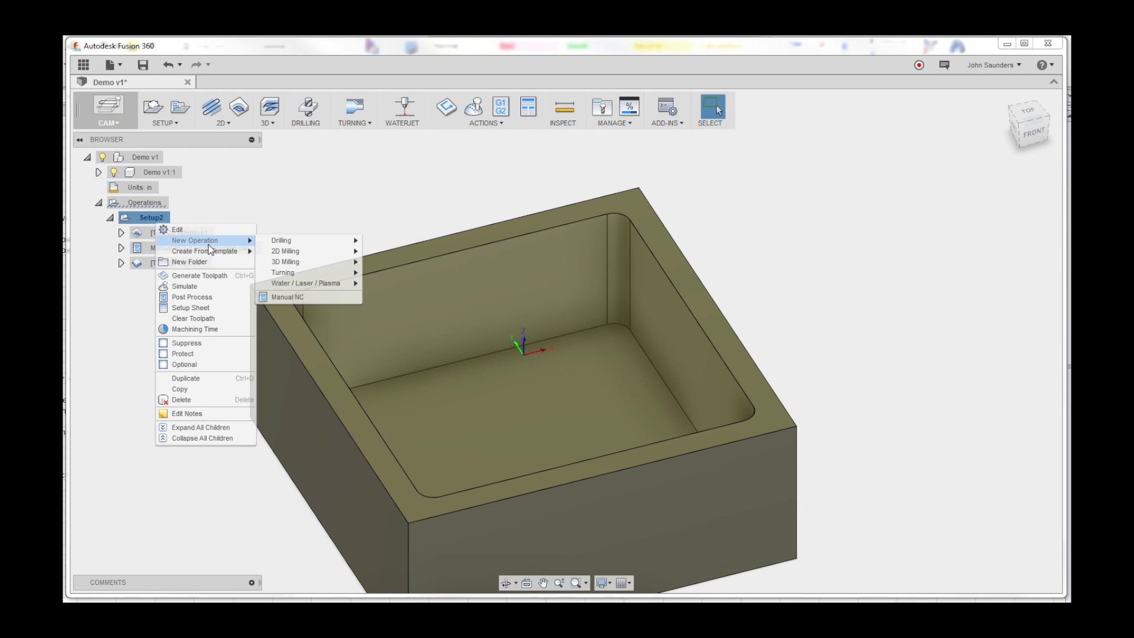
pyautogui.click(287, 297)
pyautogui.click(878, 176)
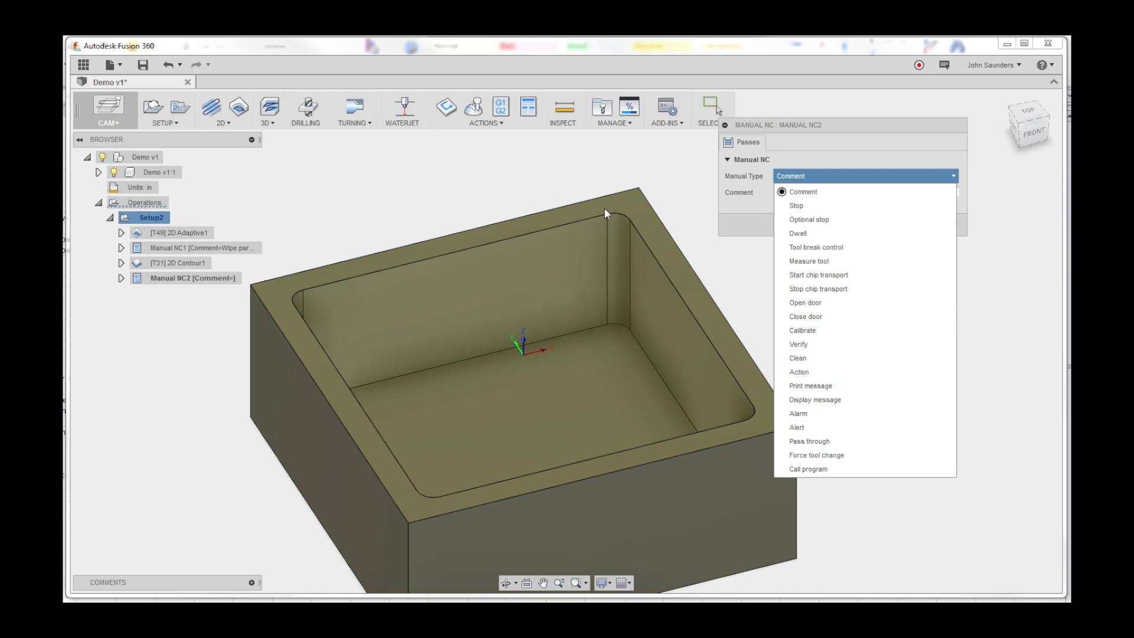
pyautogui.click(489, 207)
pyautogui.click(952, 227)
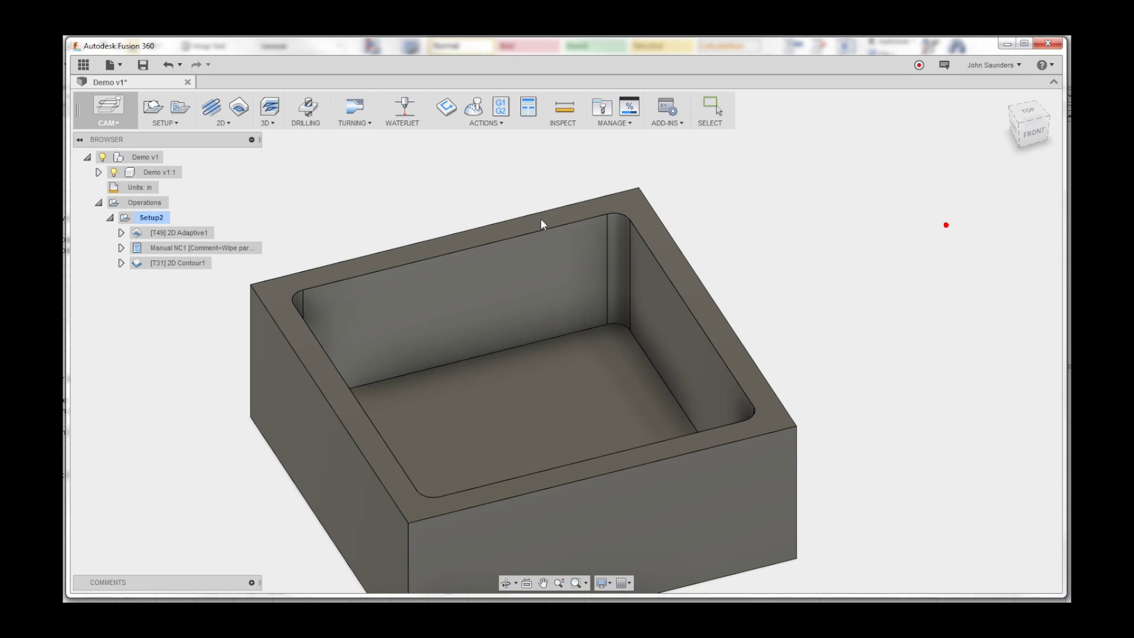